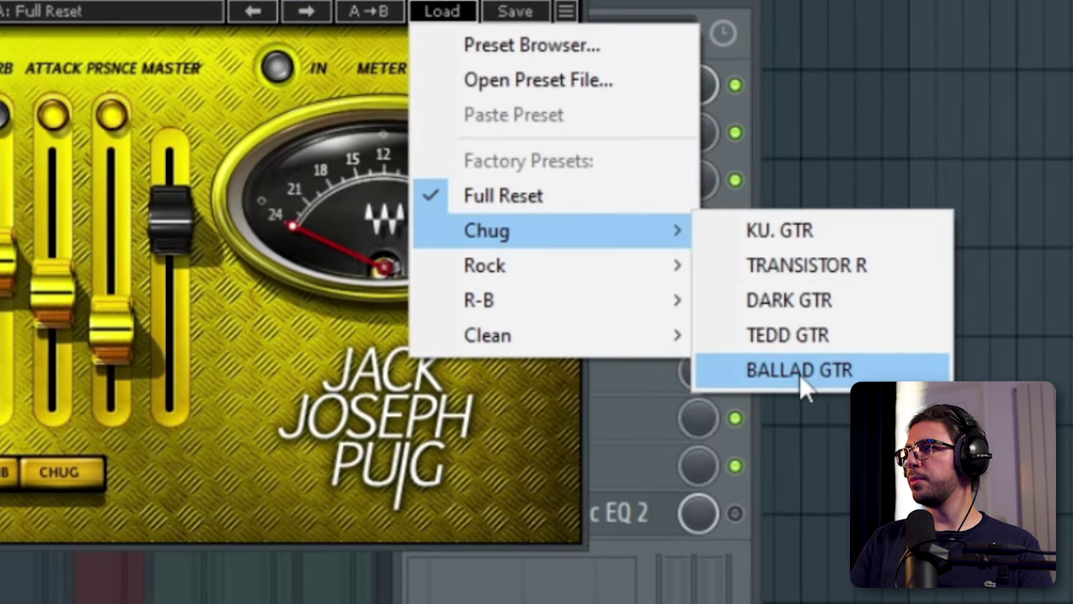
# Step: Load the BALLAD GTR preset from the Chug group in JJP-Guitars, raise its master level and play the song
pyautogui.click(799, 377)
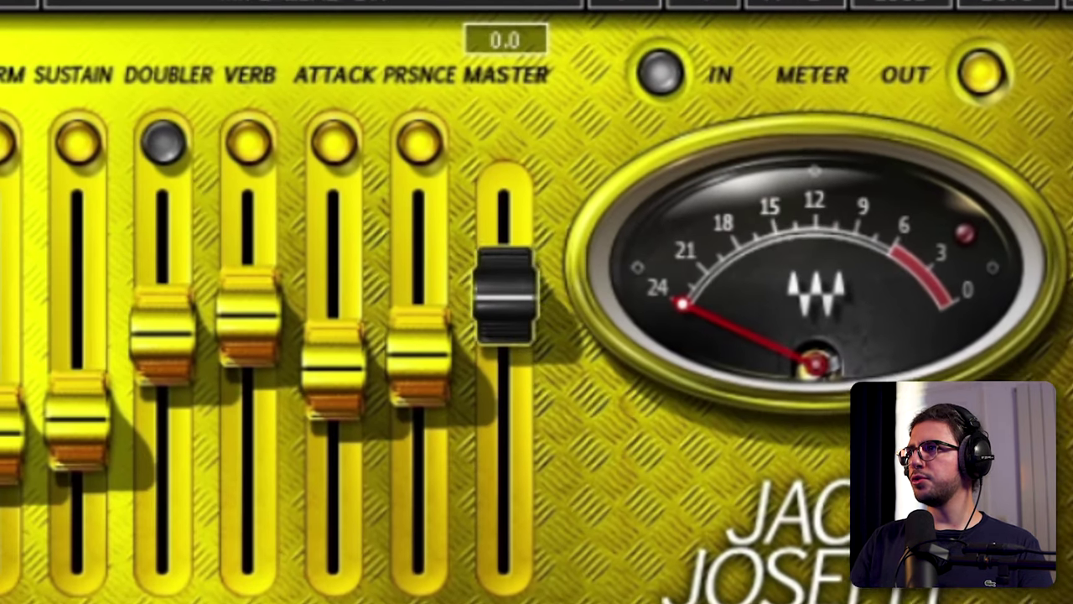
pyautogui.moveTo(171, 219); pyautogui.dragTo(171, 190)
pyautogui.click(1072, 18)
pyautogui.press('space')
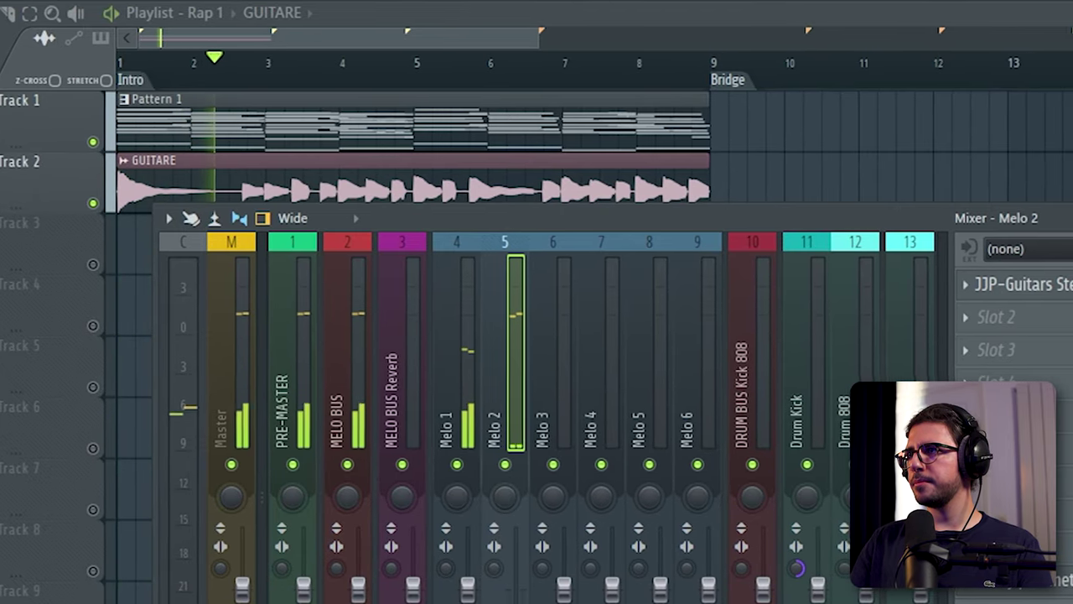
# Step: Raise the NS1 noise suppression level on the Melo 2 guitar channel
pyautogui.click(1031, 284)
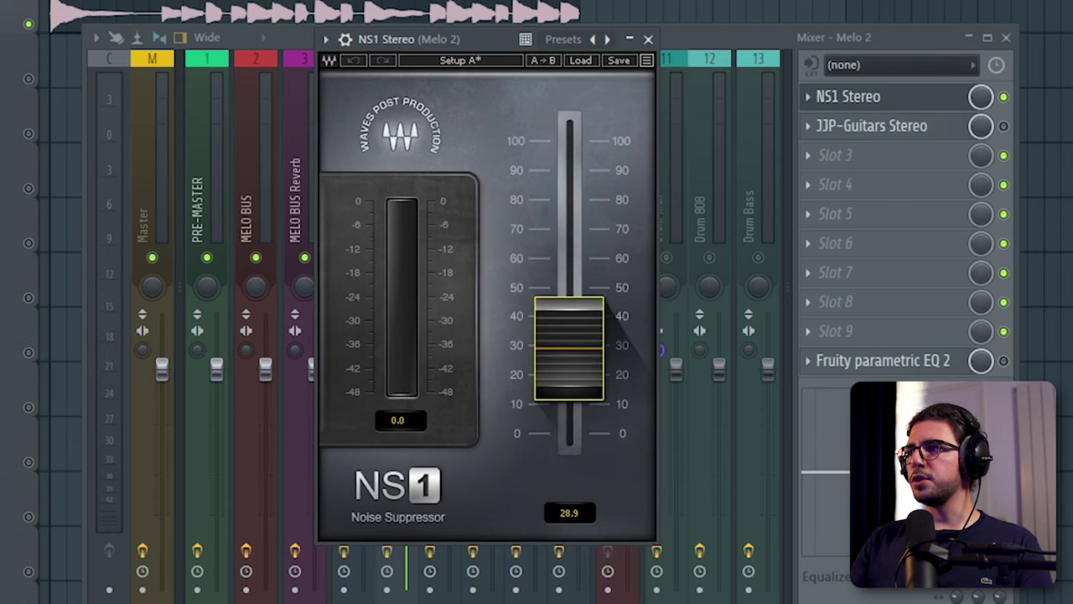
pyautogui.moveTo(569, 348)
pyautogui.mouseDown()
pyautogui.moveTo(569, 416)
pyautogui.moveTo(569, 327)
pyautogui.mouseUp()
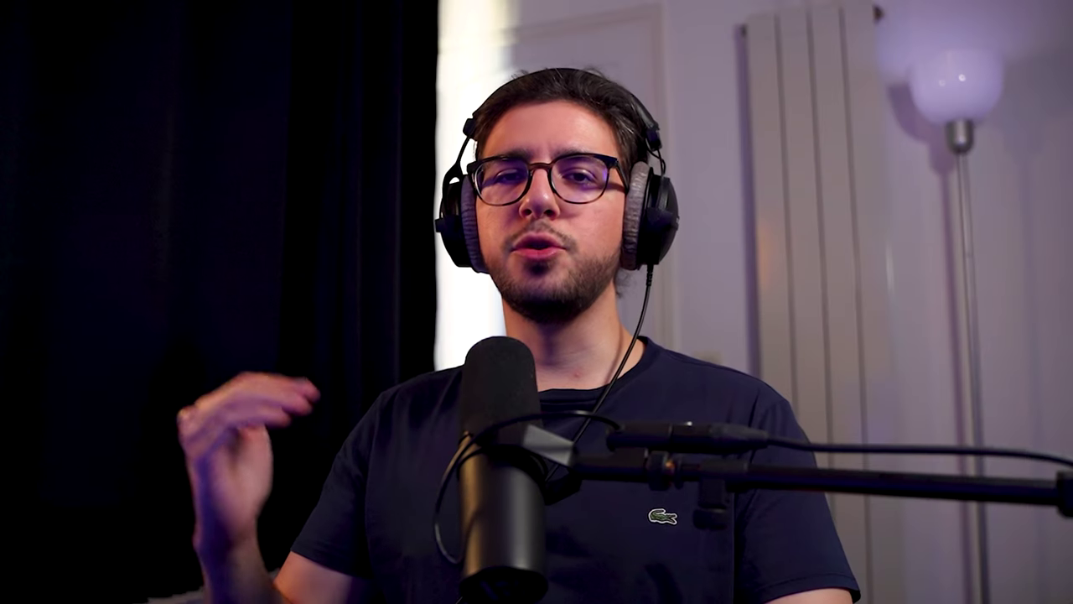
pyautogui.moveTo(575, 384); pyautogui.dragTo(575, 355)
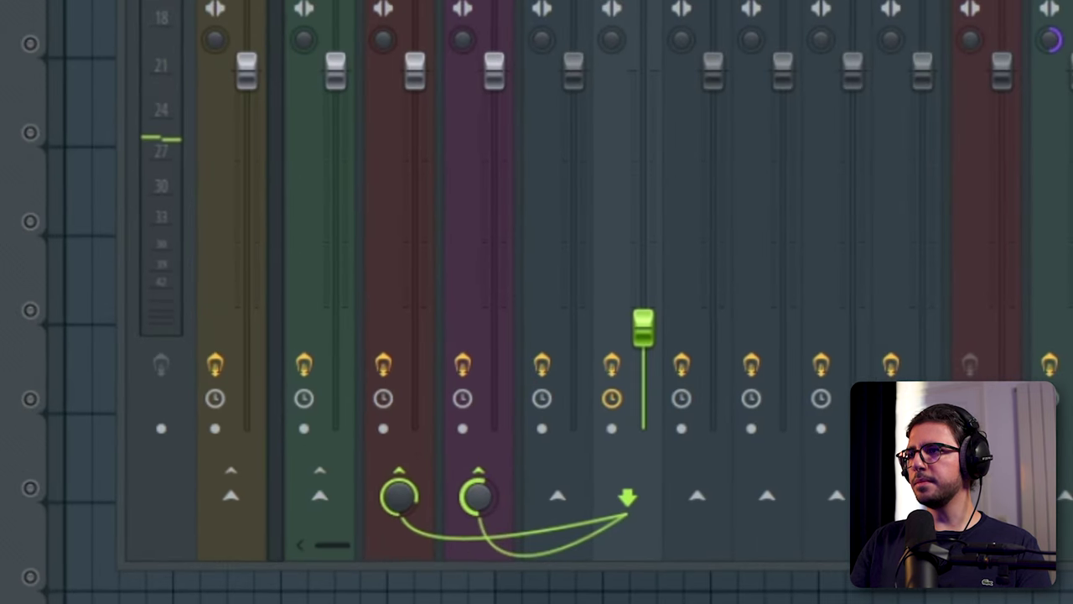
# Step: Pan the Melo 2 channel in the mixer during playback and adjust the linked Fresh Air amounts on Melo 3
pyautogui.press('space')
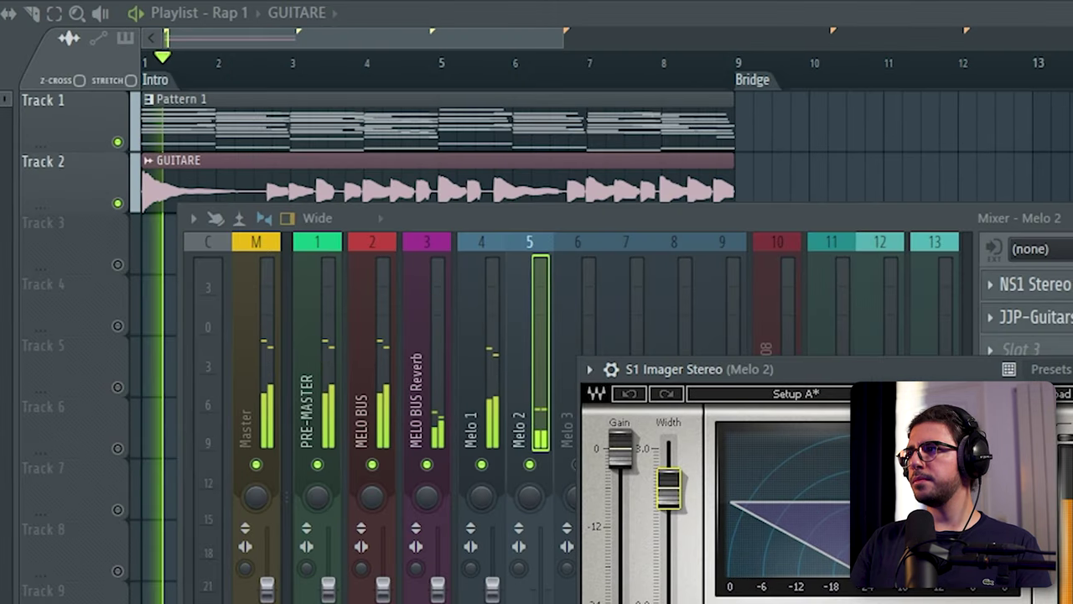
pyautogui.press('Escape')
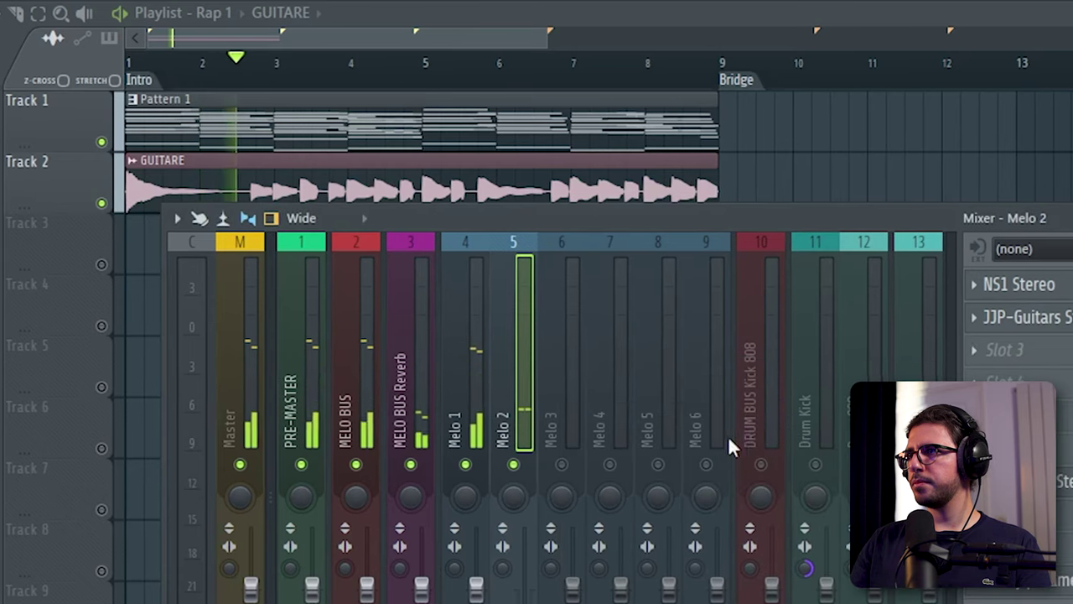
pyautogui.moveTo(516, 494); pyautogui.dragTo(517, 461)
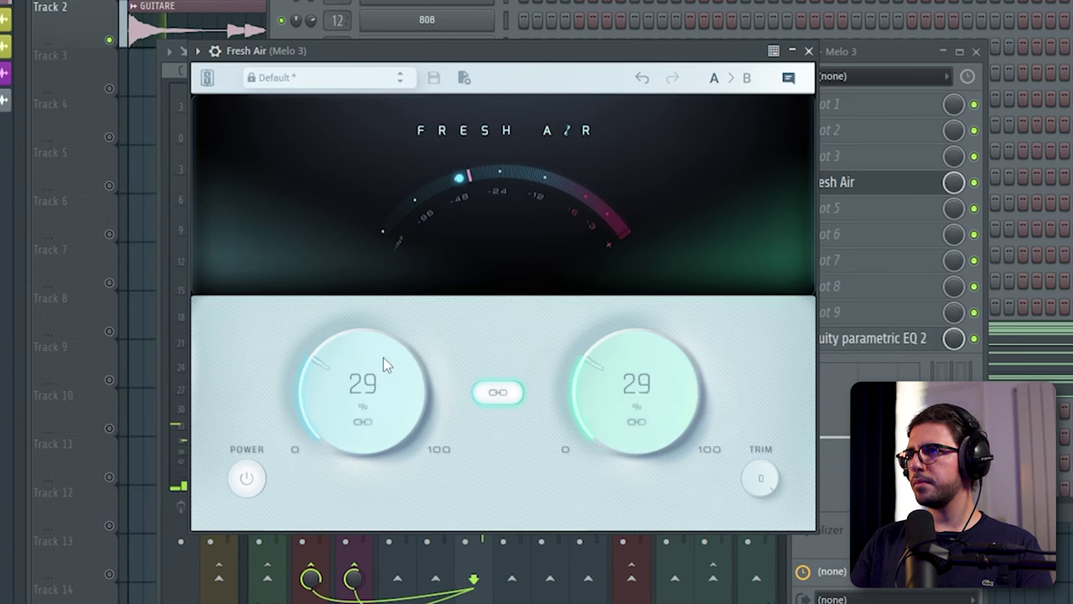
pyautogui.moveTo(383, 357)
pyautogui.mouseDown()
pyautogui.moveTo(379, 341)
pyautogui.moveTo(374, 354)
pyautogui.mouseUp()
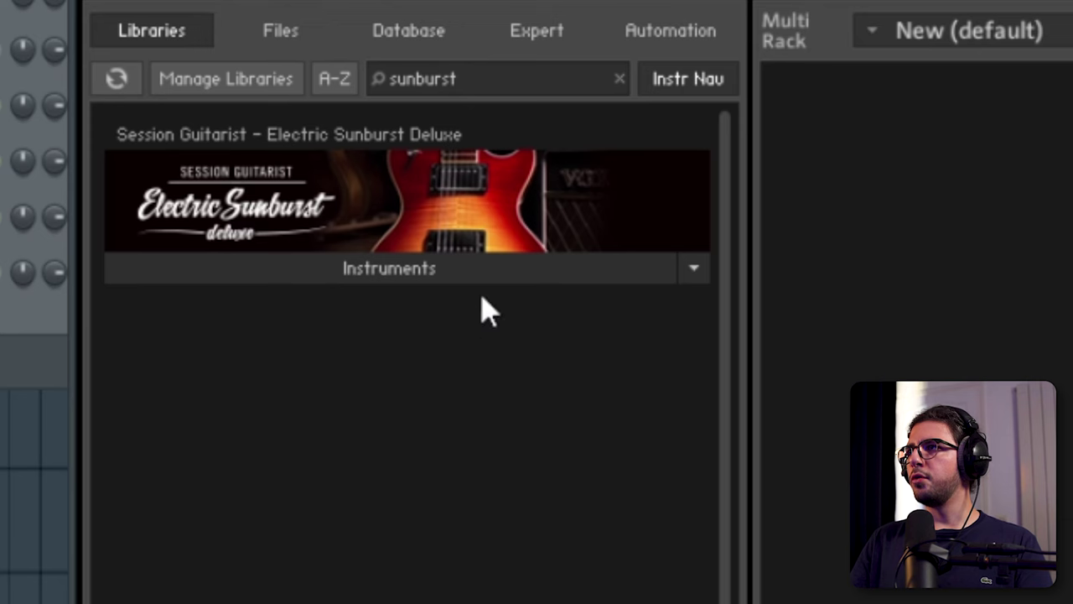
# Step: Load Electric Sunburst Deluxe (Melody).nki from the Session Guitarist library into the Kontakt rack
pyautogui.click(432, 269)
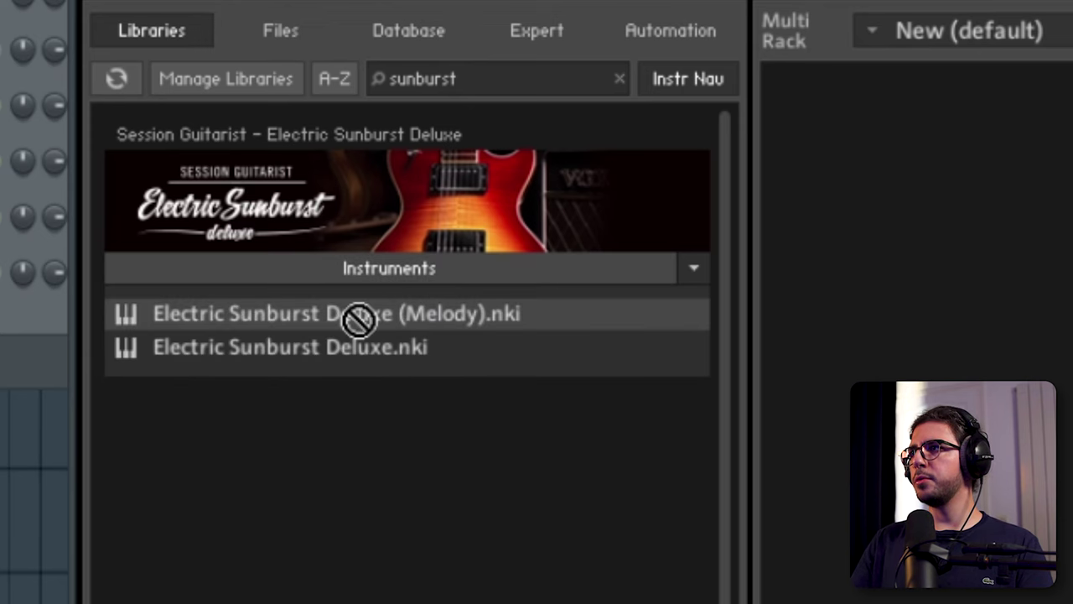
pyautogui.moveTo(359, 320); pyautogui.dragTo(855, 371)
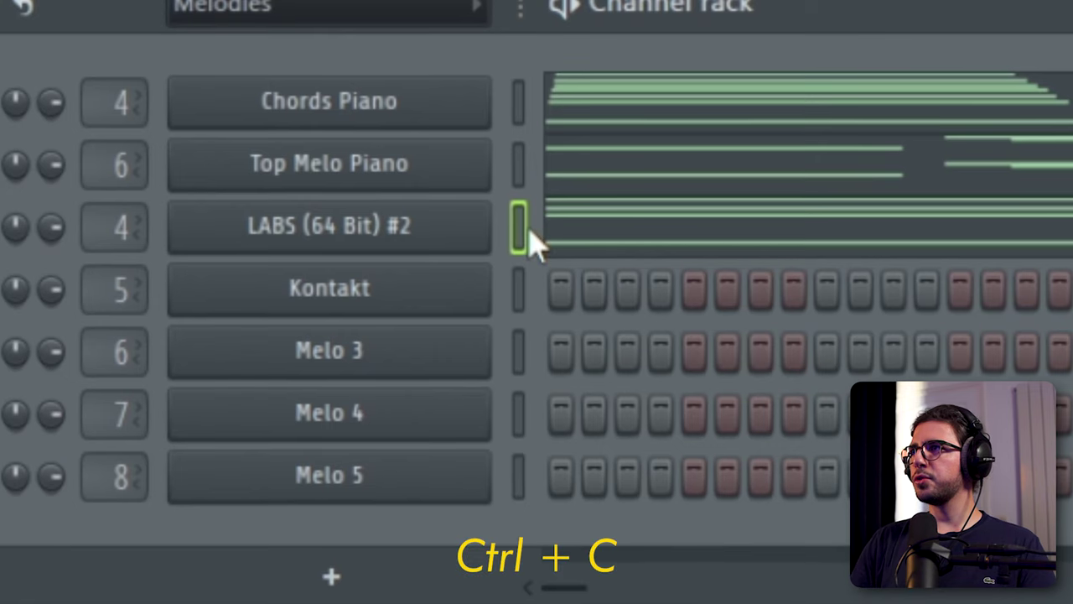
# Step: Paste the copied LABS (64 Bit) #2 notes into the Kontakt channel and delete the unwanted notes in its piano roll
pyautogui.click(520, 287)
pyautogui.hotkey('ctrl', 'v')
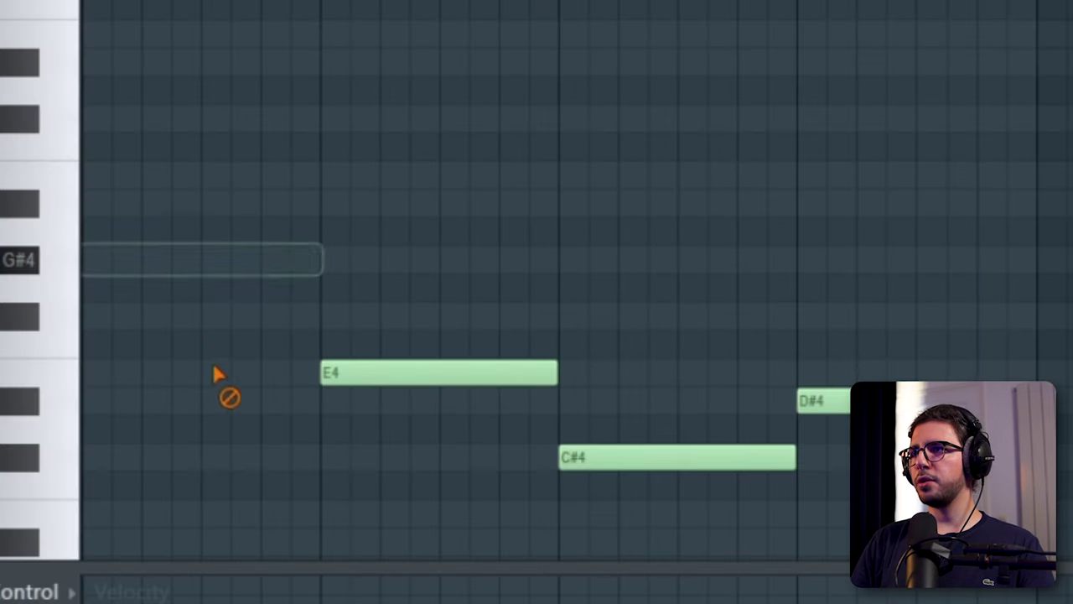
pyautogui.click(394, 372)
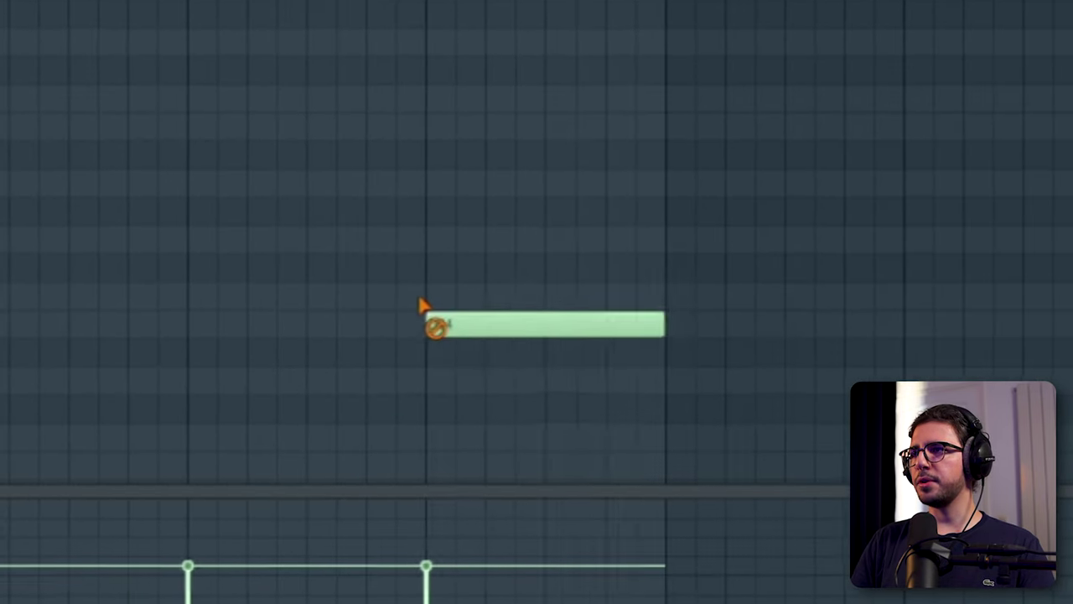
pyautogui.rightClick(423, 323)
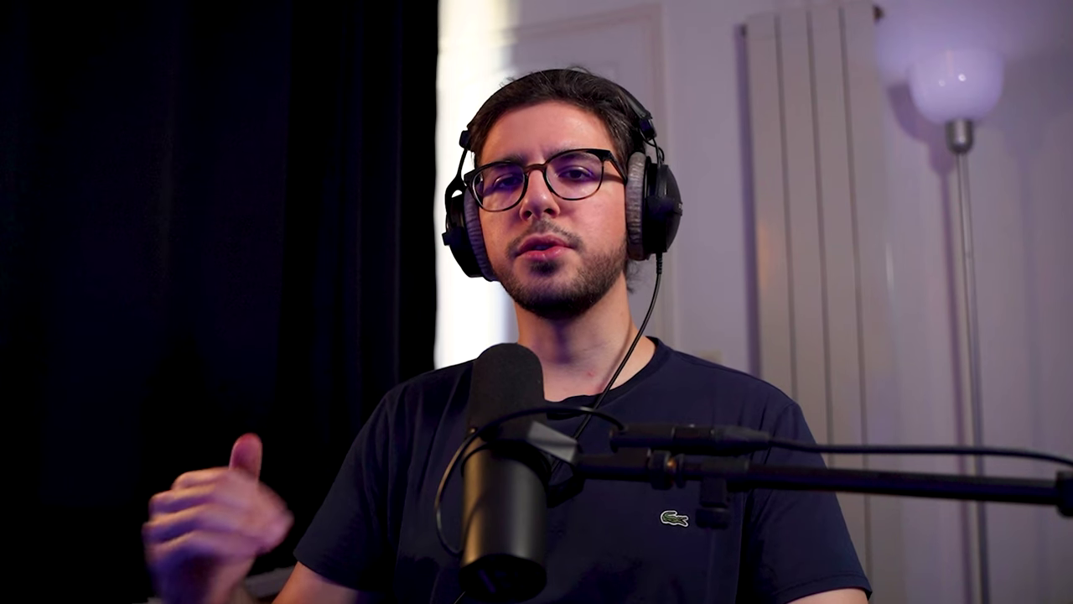
# Step: Set the arpeggiator pattern to Flip for the piano roll notes
pyautogui.click(520, 197)
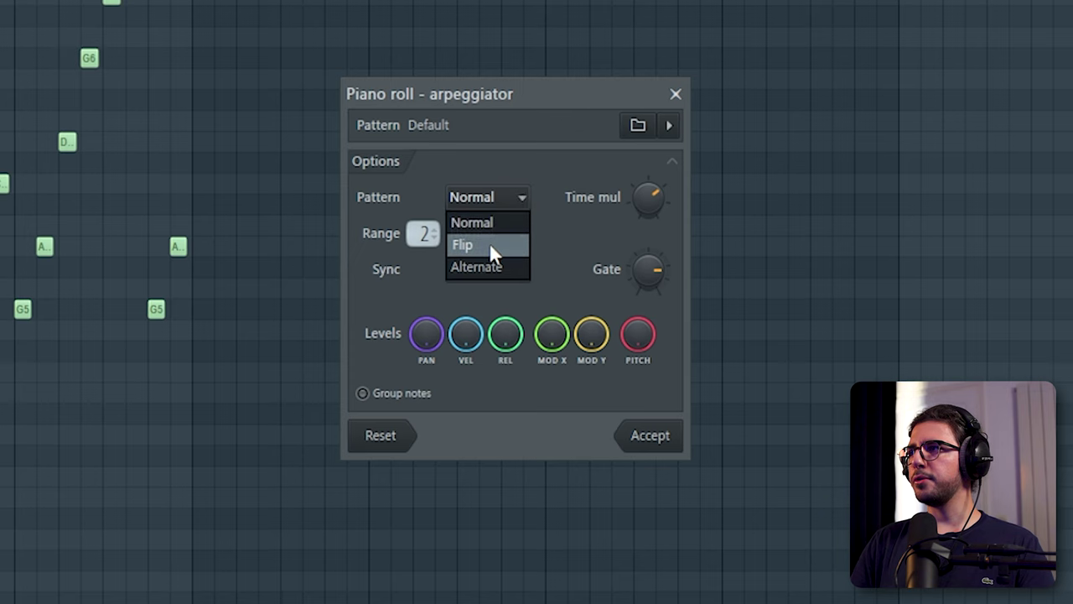
pyautogui.click(489, 242)
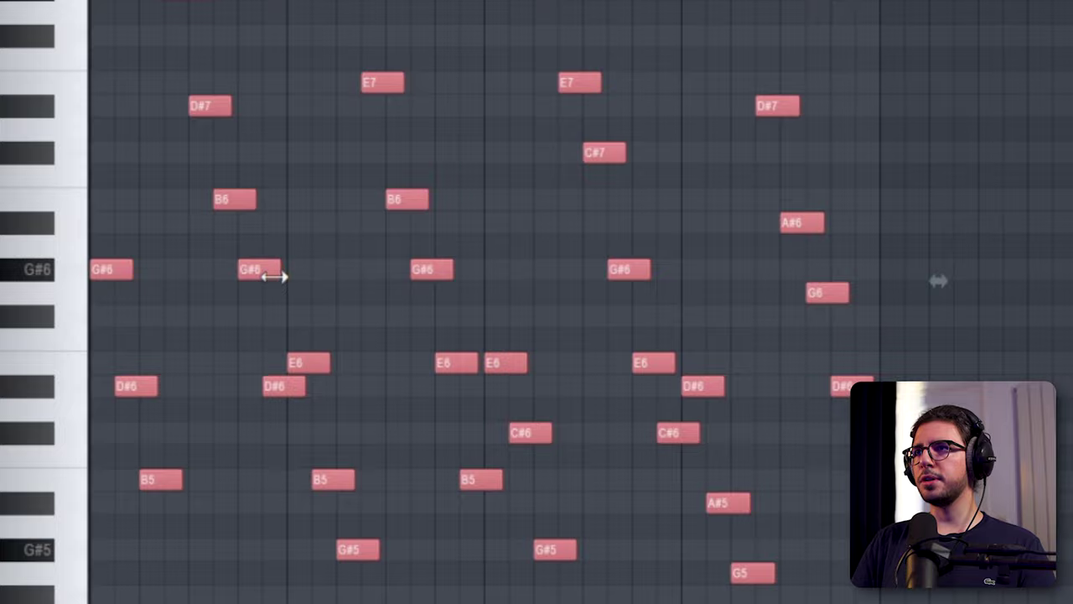
# Step: Lengthen all the selected arpeggio notes slightly and transpose them down one octave
pyautogui.moveTo(275, 274); pyautogui.dragTo(293, 276)
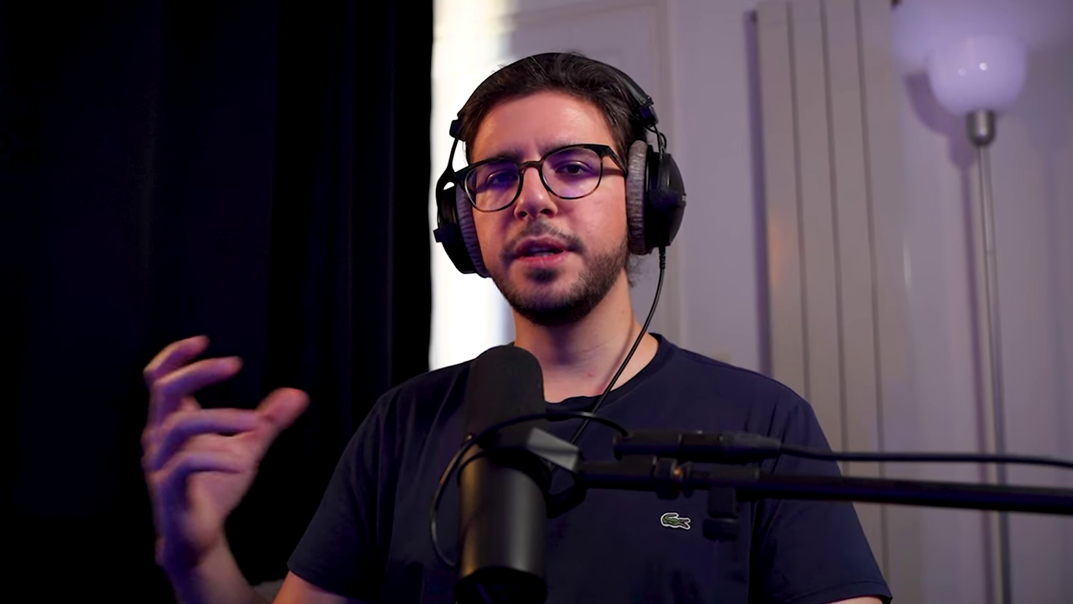
pyautogui.hotkey('ctrl', 'Down')
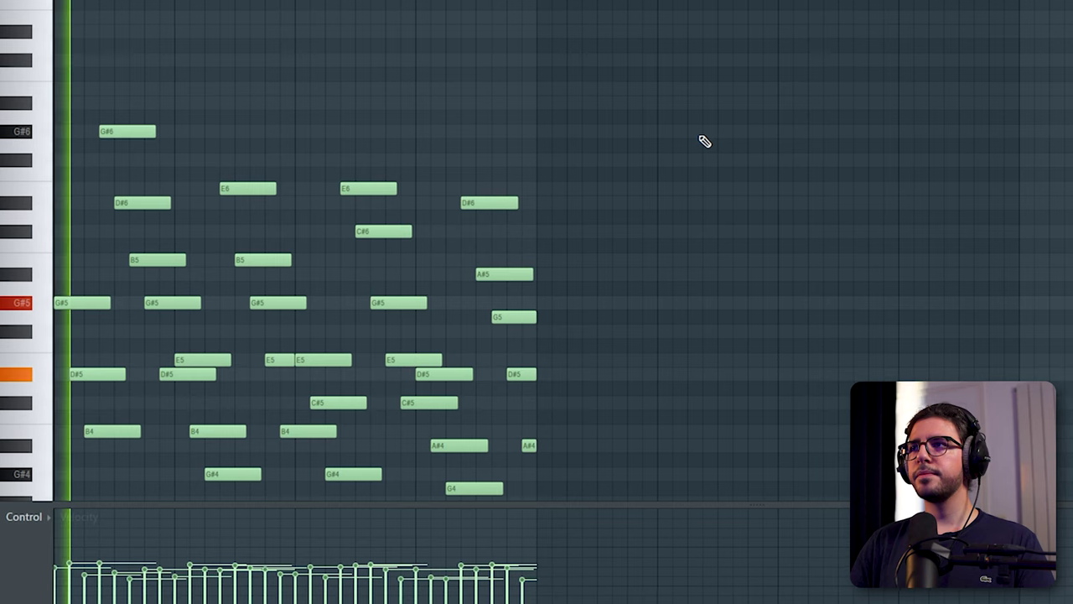
# Step: Open the mixer on Melo 4 and pull the leftmost point of the PanCake2 panning curve inward to reduce the left swing
pyautogui.press('F9')
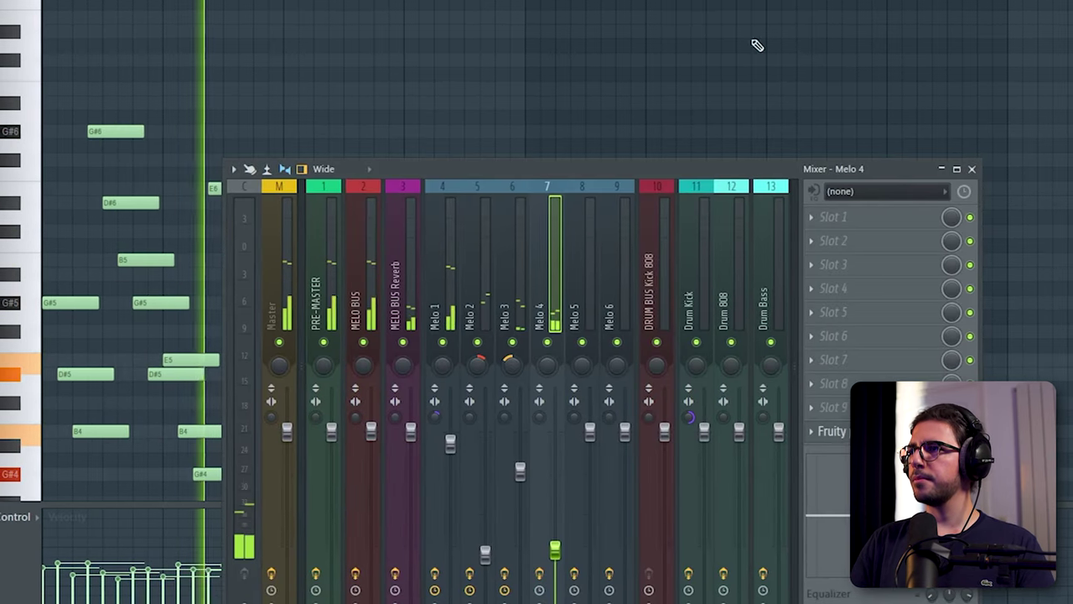
pyautogui.click(709, 92)
pyautogui.rightClick(710, 91)
pyautogui.scroll(-2, 643, 235)
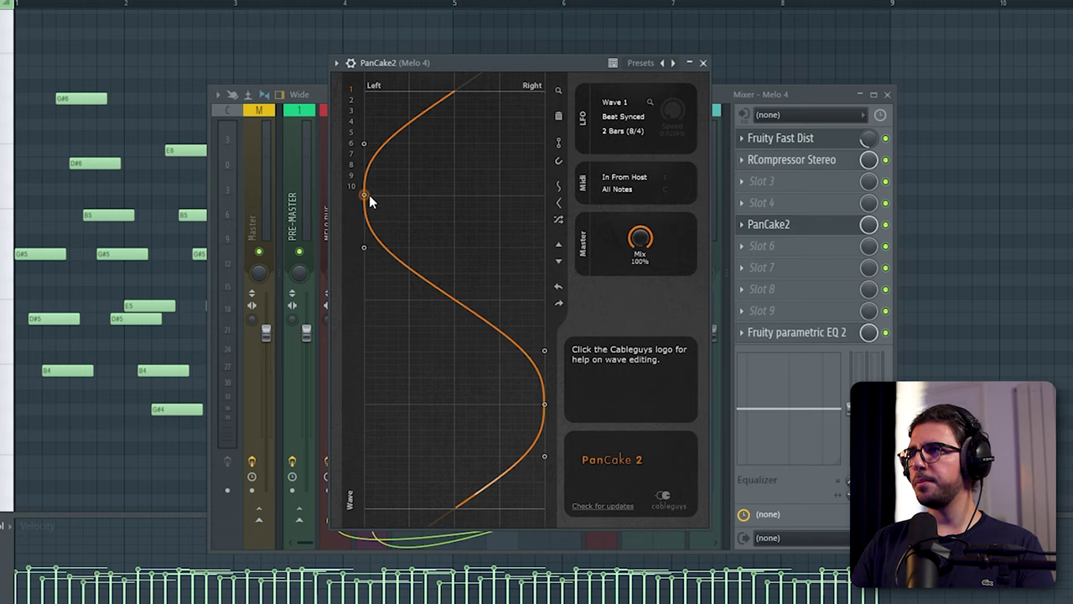
pyautogui.moveTo(369, 196); pyautogui.dragTo(416, 194)
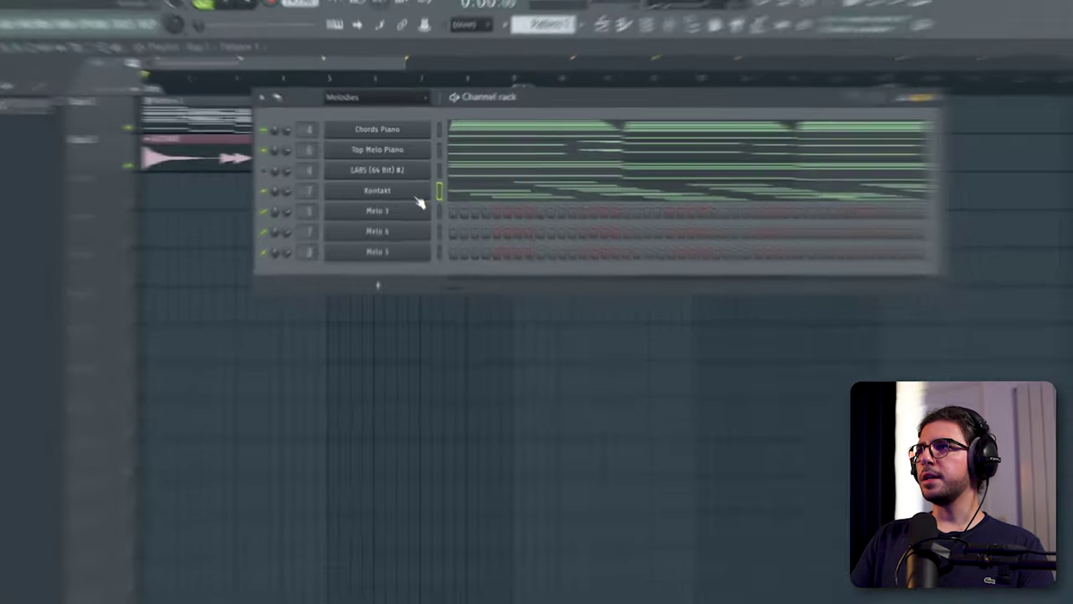
# Step: Clone the Kontakt channel in the channel rack
pyautogui.rightClick(427, 198)
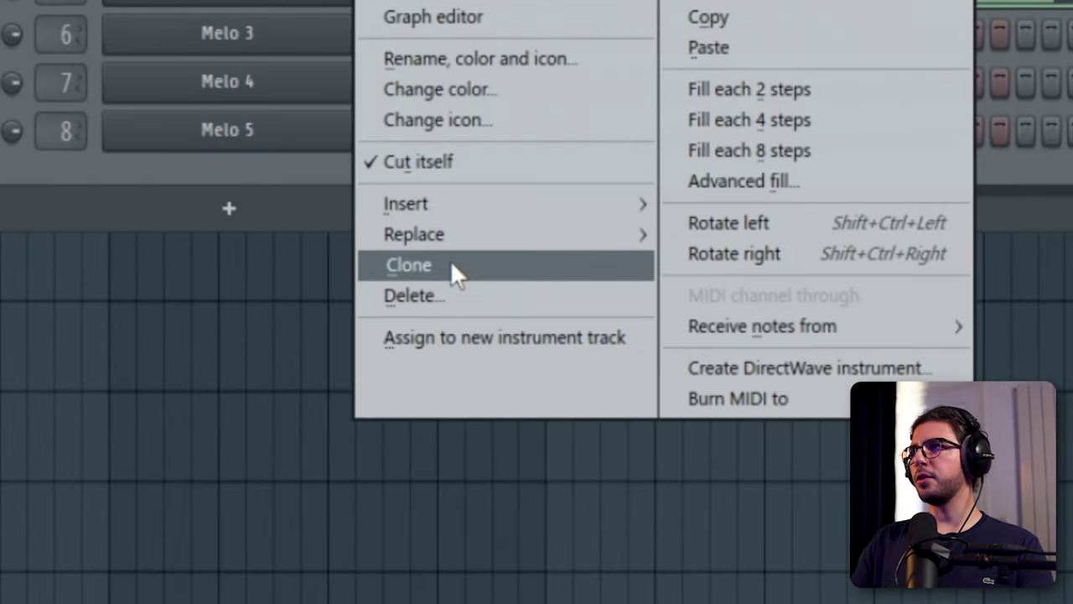
pyautogui.click(450, 265)
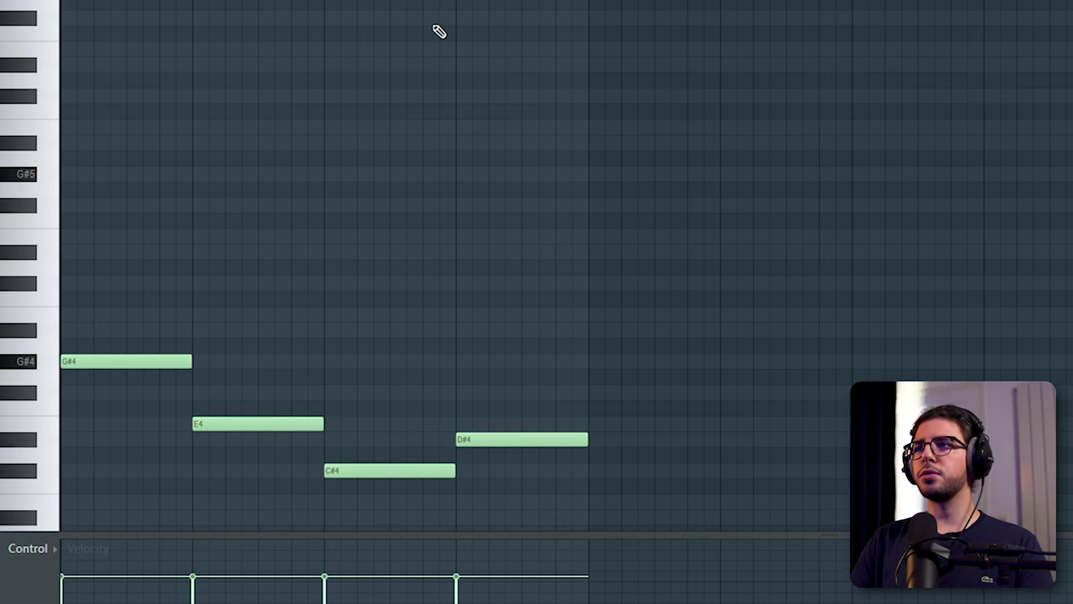
# Step: Transpose the G#4, E4, C#4 and D#4 notes up one octave and open the arpeggiator for them
pyautogui.hotkey('ctrl', 'Up')
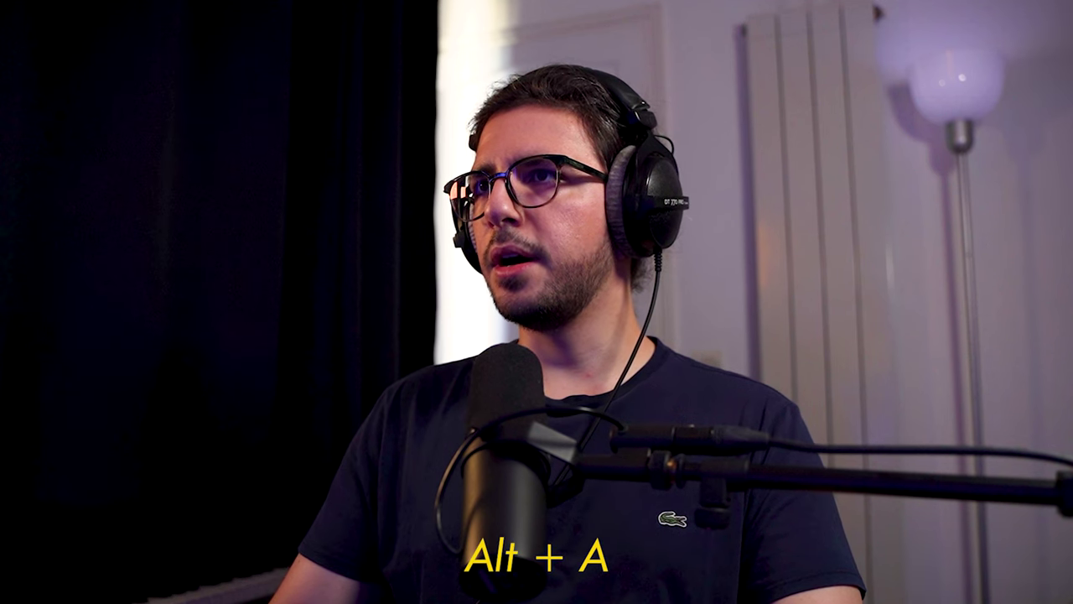
pyautogui.hotkey('alt', 'a')
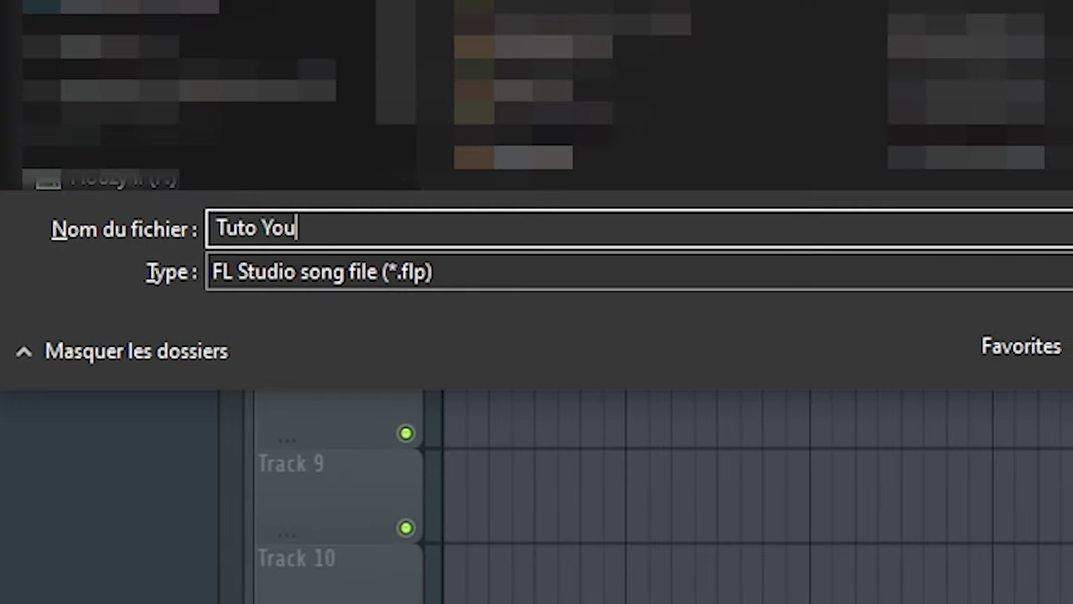
# Step: Enter a file name starting with "Tuto YouTube" for saving the project as an FL Studio song file
pyautogui.write('Tube G')
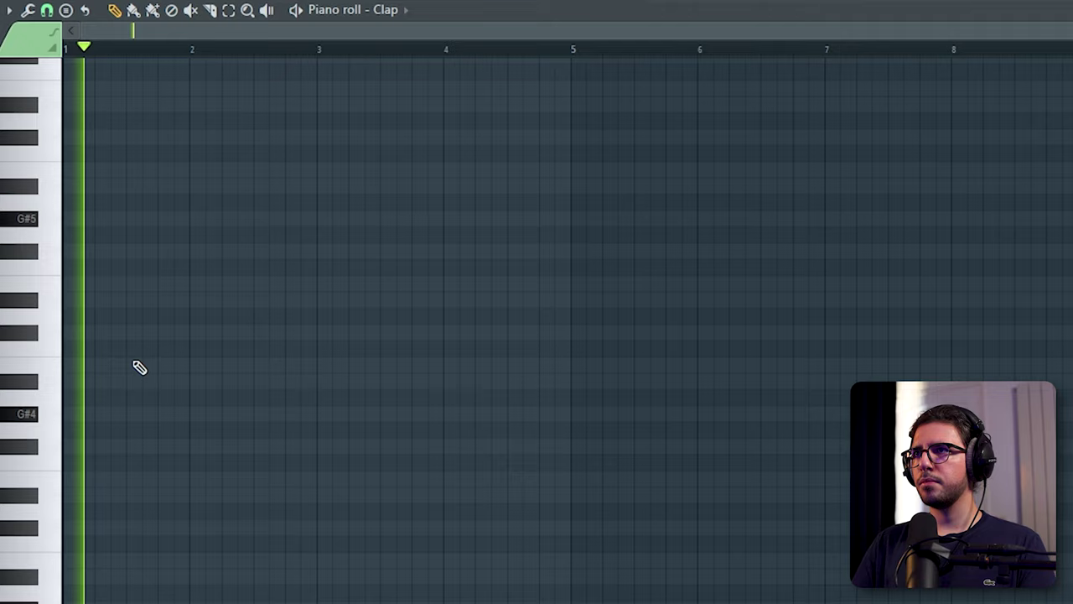
# Step: Place five C5 clap notes: mid bar 1, late in bar 2, mid and late in bar 3, and late in bar 4
pyautogui.click(124, 349)
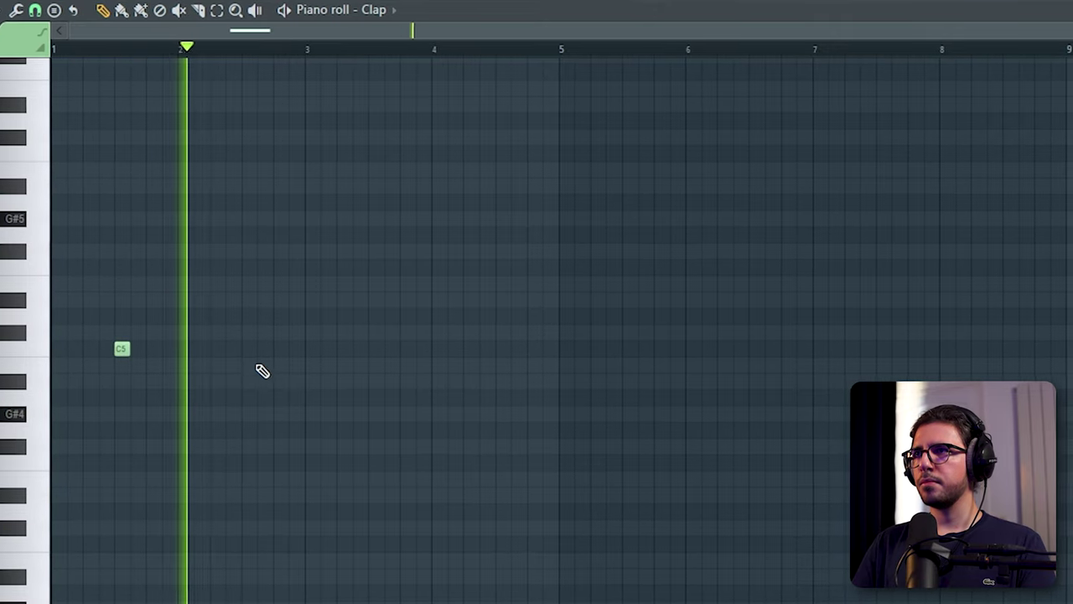
pyautogui.click(282, 350)
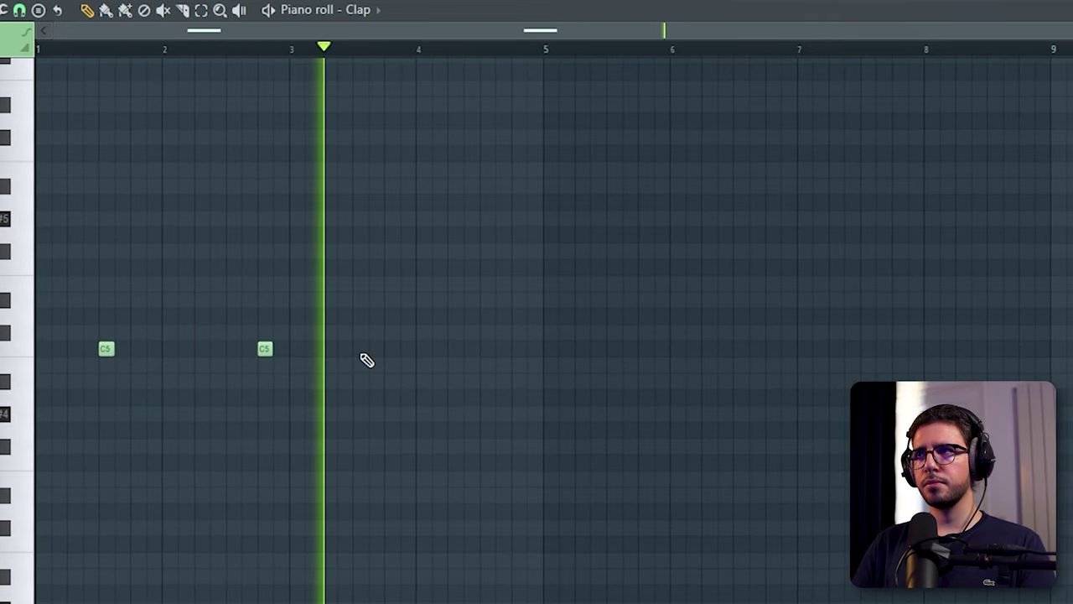
pyautogui.click(366, 359)
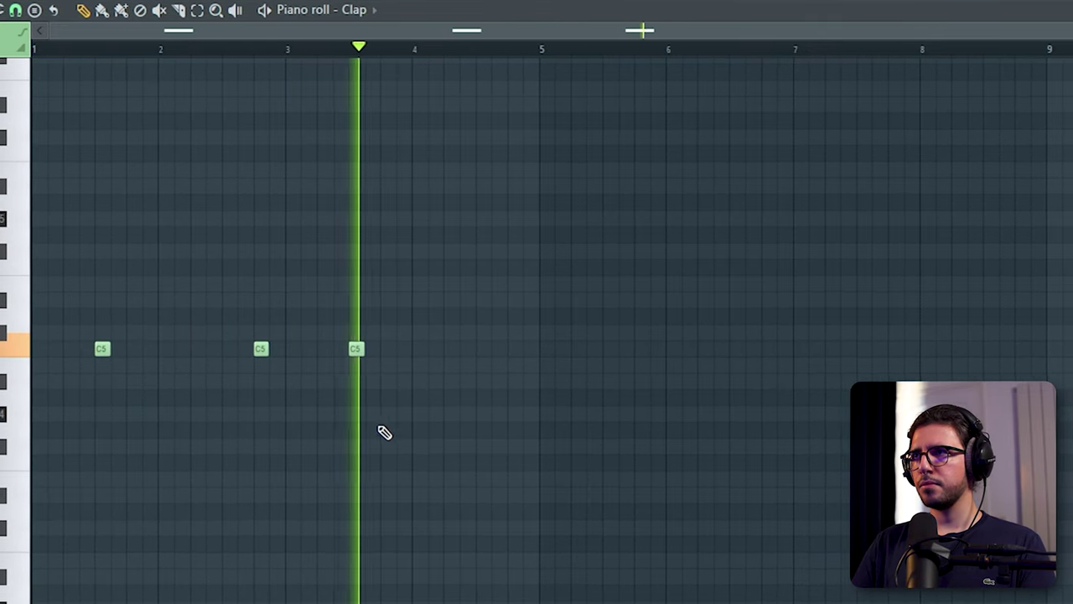
pyautogui.click(506, 357)
pyautogui.click(392, 359)
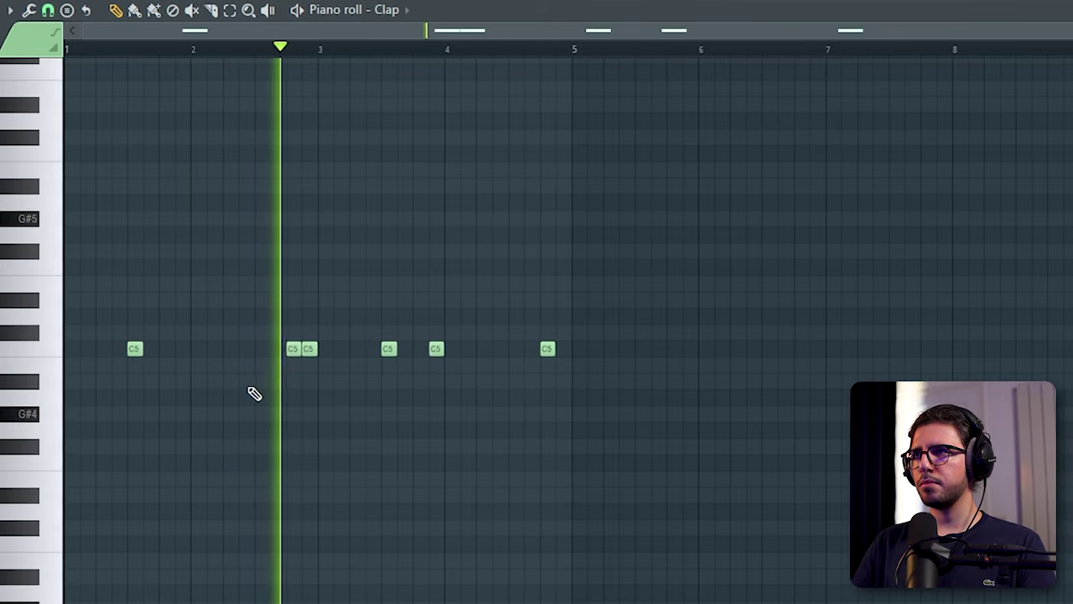
# Step: Select the whole clap pattern and repeat the four bars starting from bar 5
pyautogui.scroll(3, 255, 393)
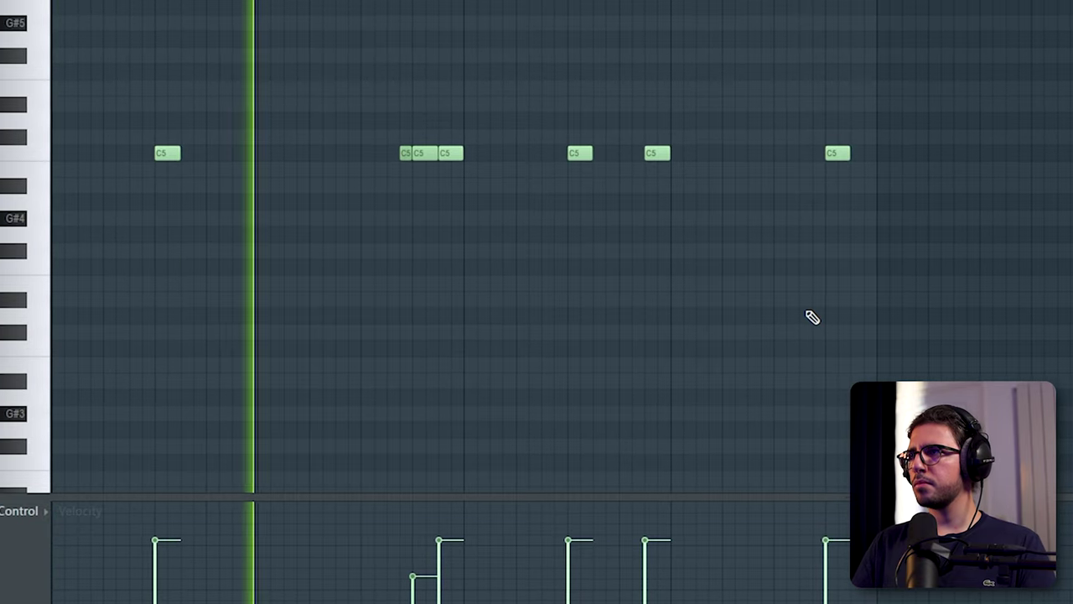
pyautogui.hotkey('ctrl', 'a')
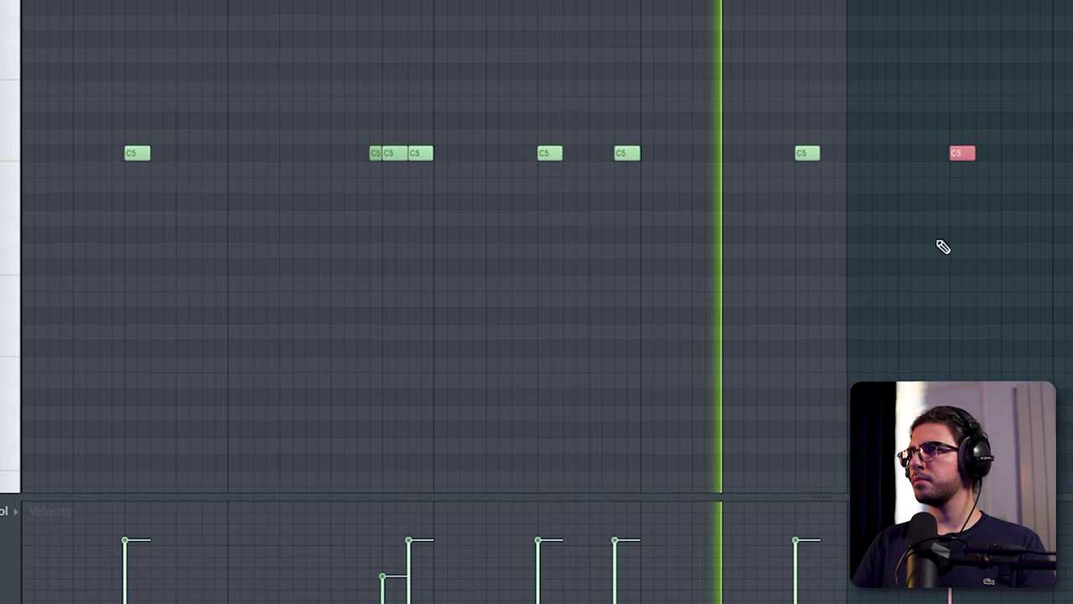
pyautogui.scroll(-2, 917, 273)
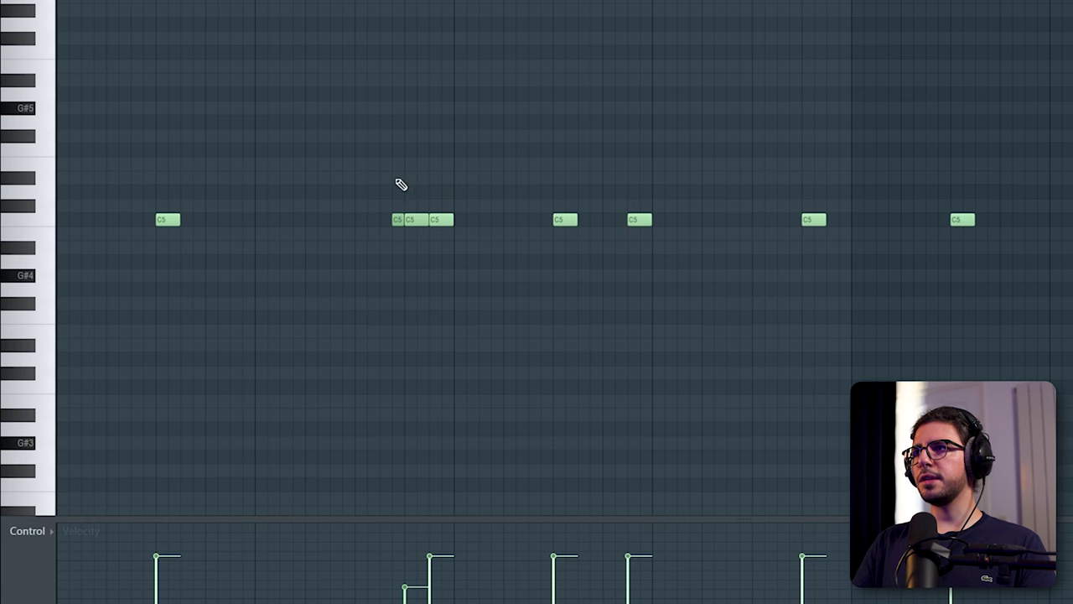
pyautogui.press('space')
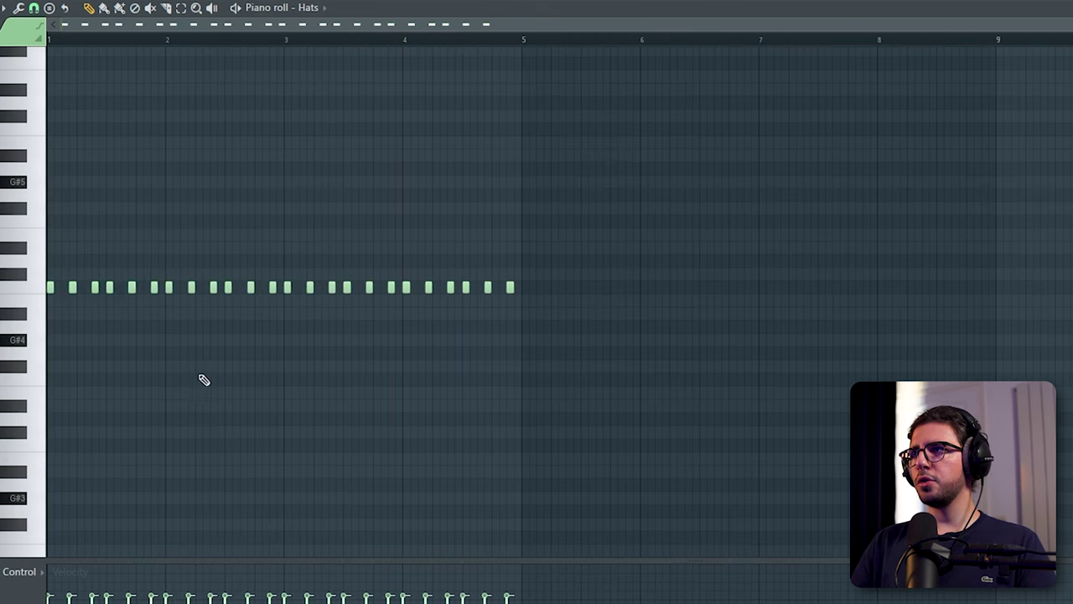
pyautogui.scroll(3, 184, 385)
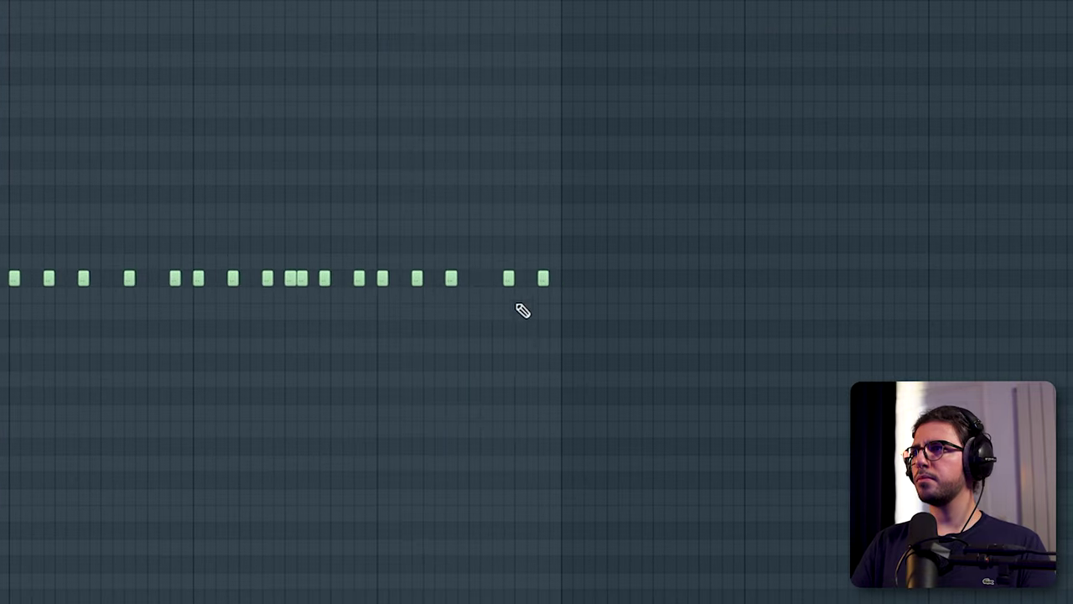
# Step: Vary the velocities of the C5 hi-hat notes across the four-bar pattern and play it back
pyautogui.scroll(3, 518, 306)
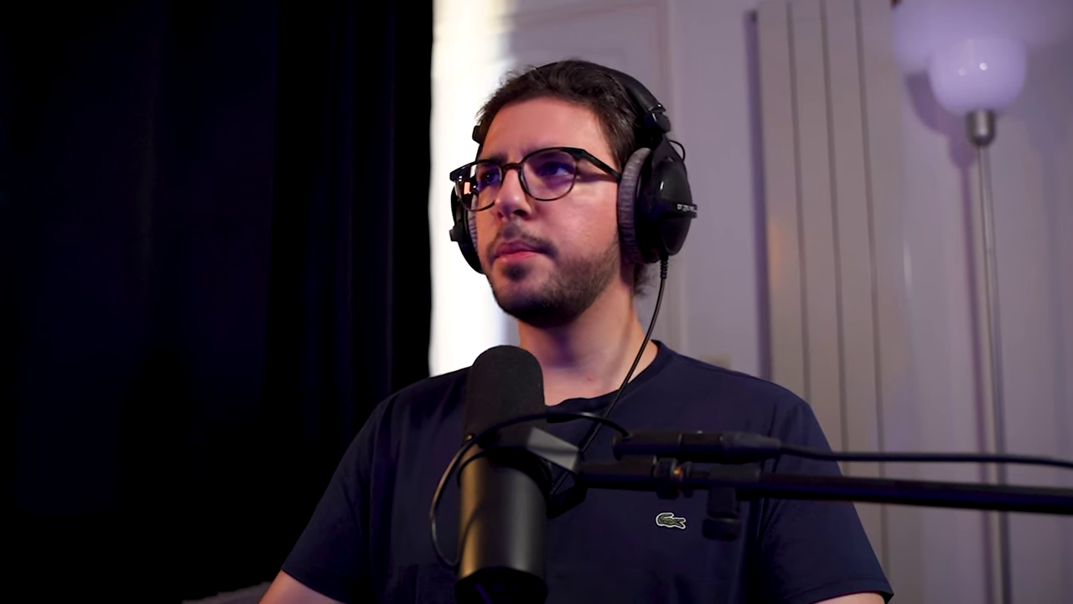
pyautogui.moveTo(238, 409); pyautogui.dragTo(500, 400)
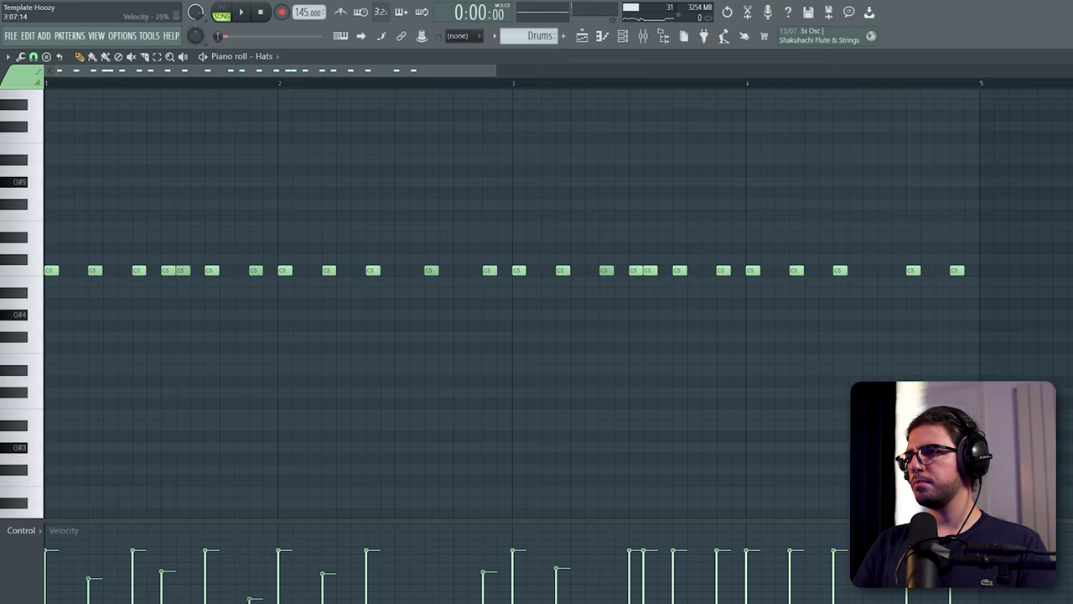
pyautogui.press('space')
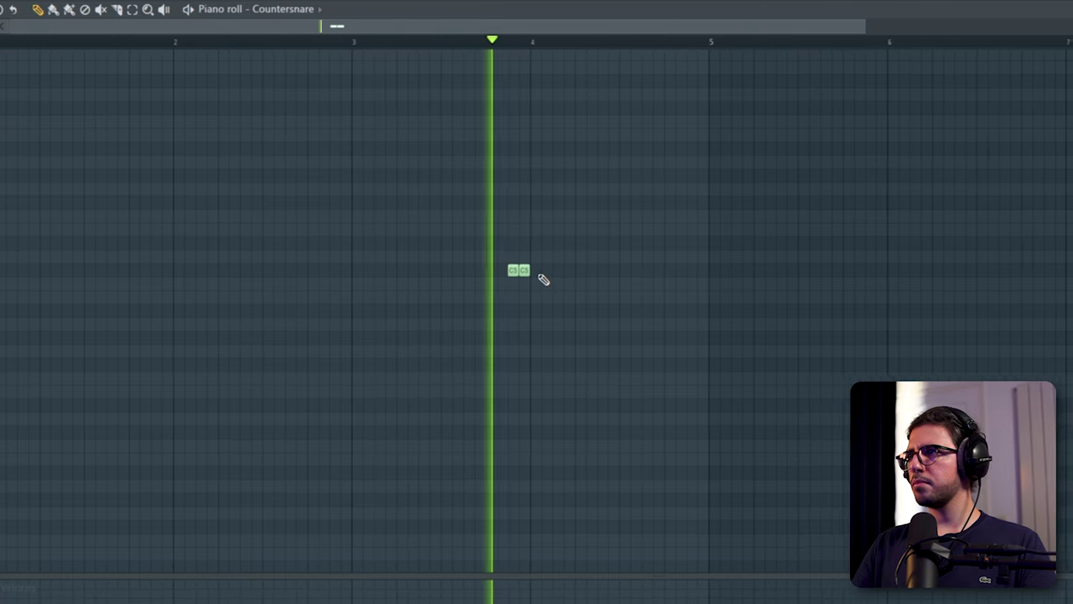
# Step: Place two C5 Countersnare notes in the first half of bar 4, shifting the first of them slightly later
pyautogui.click(537, 270)
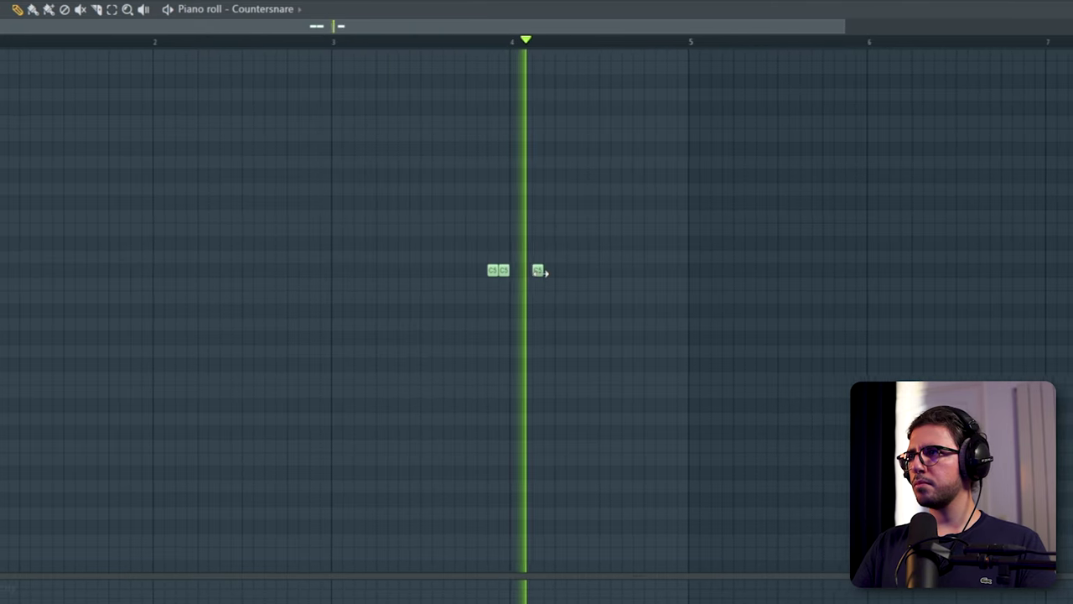
pyautogui.press('space')
pyautogui.rightClick(538, 270)
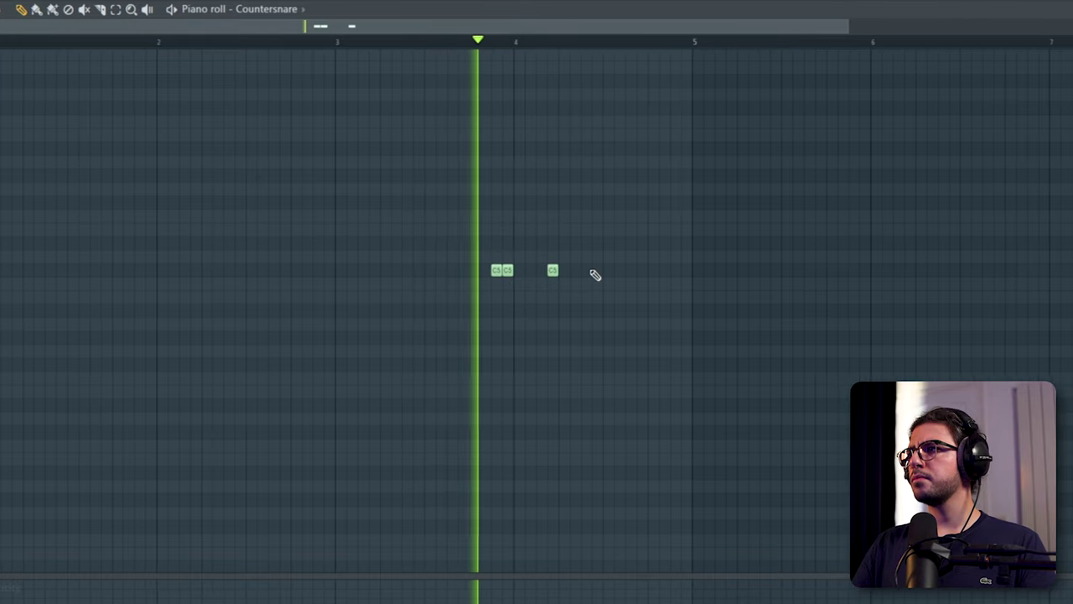
pyautogui.click(585, 270)
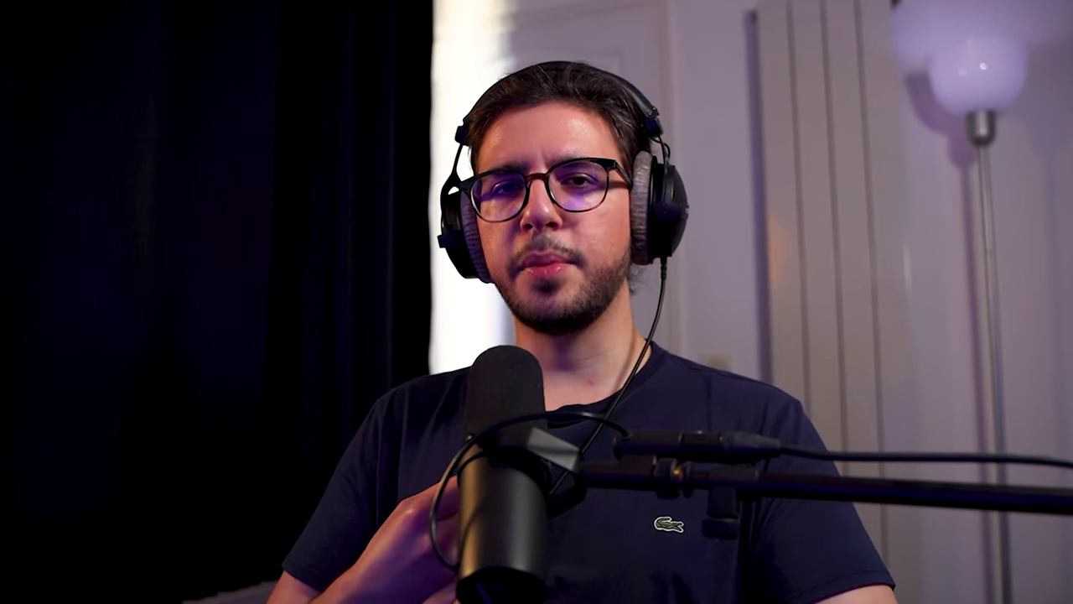
# Step: Place three evenly spaced C5 notes for Snare 2 from the start of bar 2, removing the extra fourth one
pyautogui.click(162, 257)
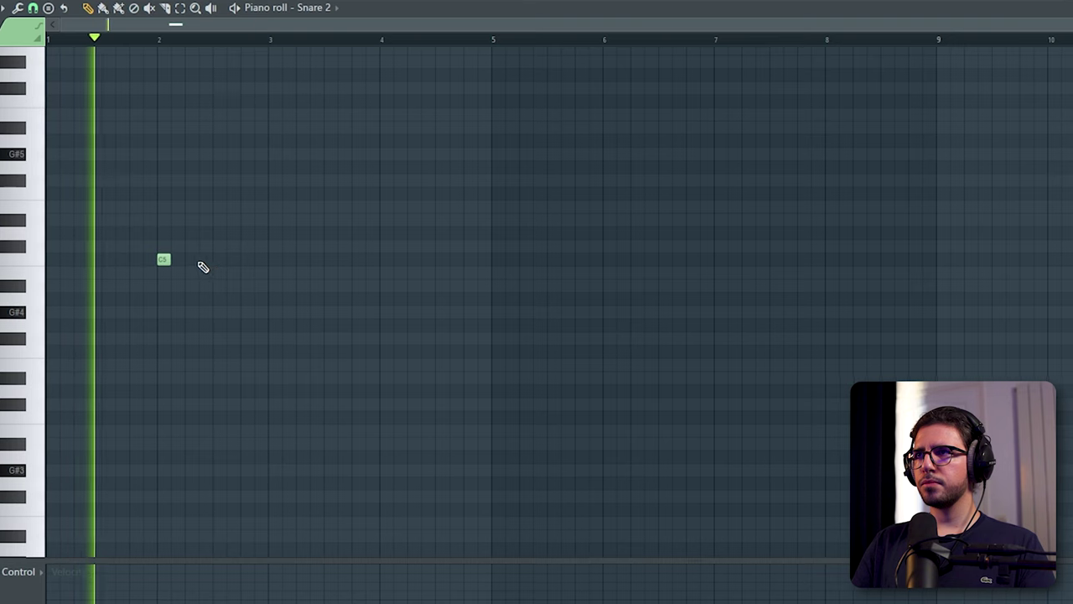
pyautogui.click(187, 256)
pyautogui.click(215, 257)
pyautogui.scroll(3, 223, 278)
pyautogui.click(277, 269)
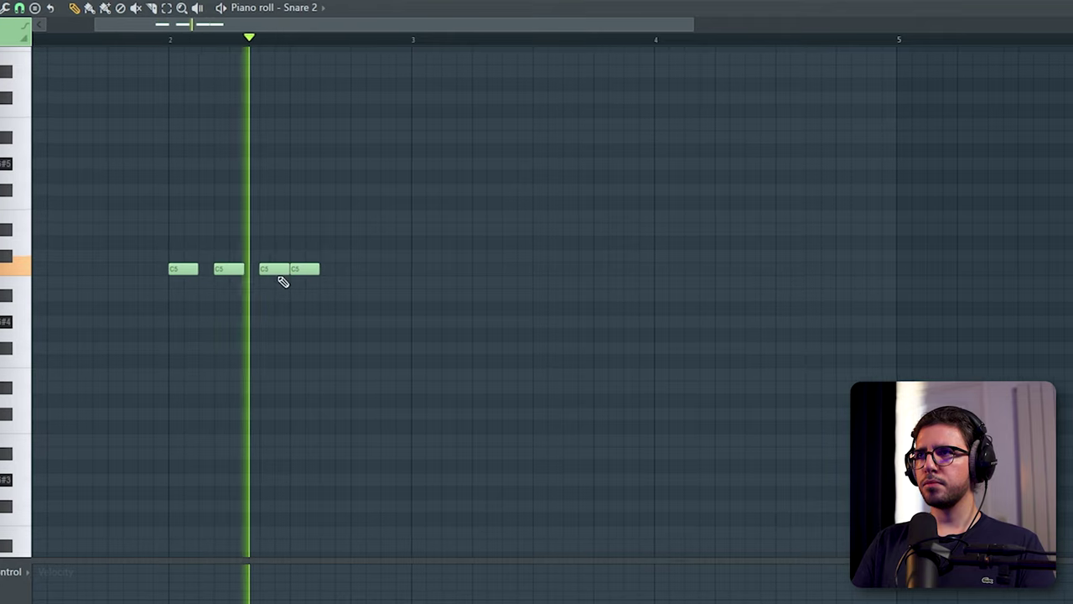
pyautogui.rightClick(294, 270)
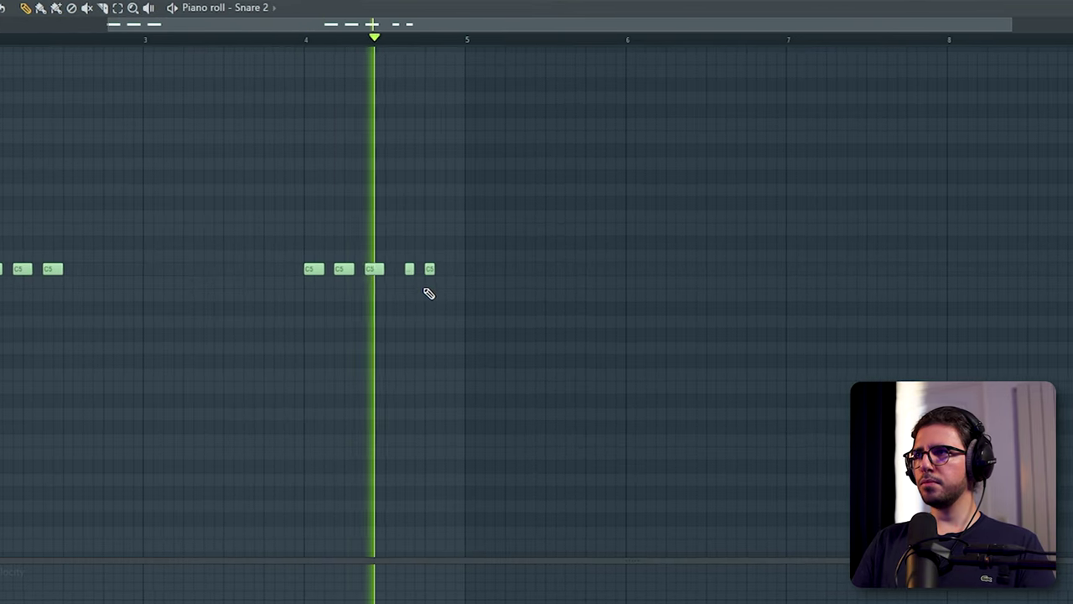
# Step: Move the two short Snare 2 notes at the end of bar 4 slightly later and play the pattern from bar 4
pyautogui.moveTo(541, 275); pyautogui.dragTo(559, 275)
pyautogui.click(344, 40)
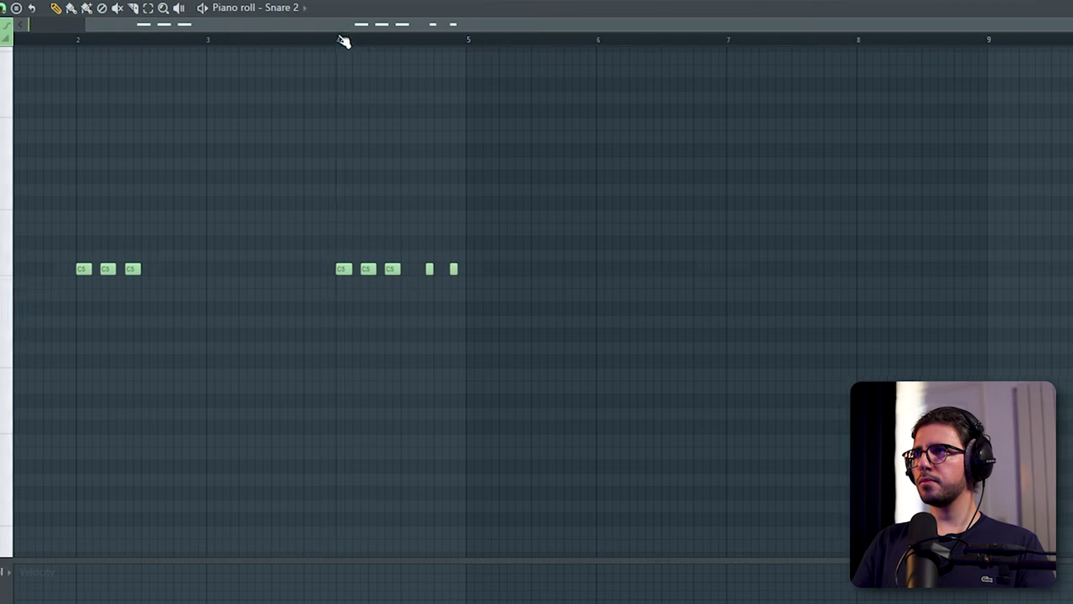
pyautogui.press('space')
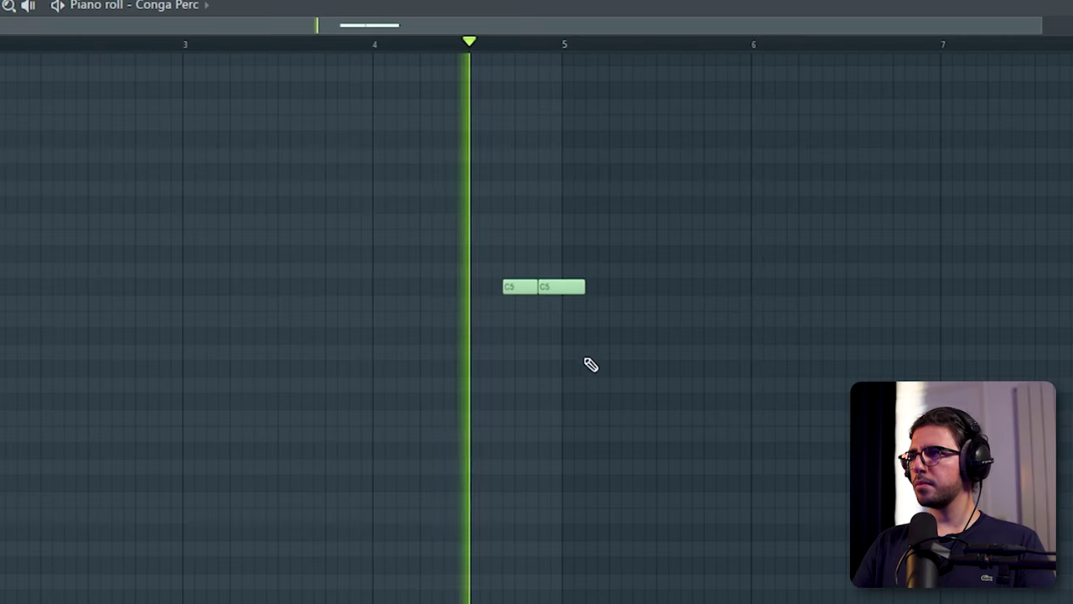
pyautogui.scroll(-2, 583, 417)
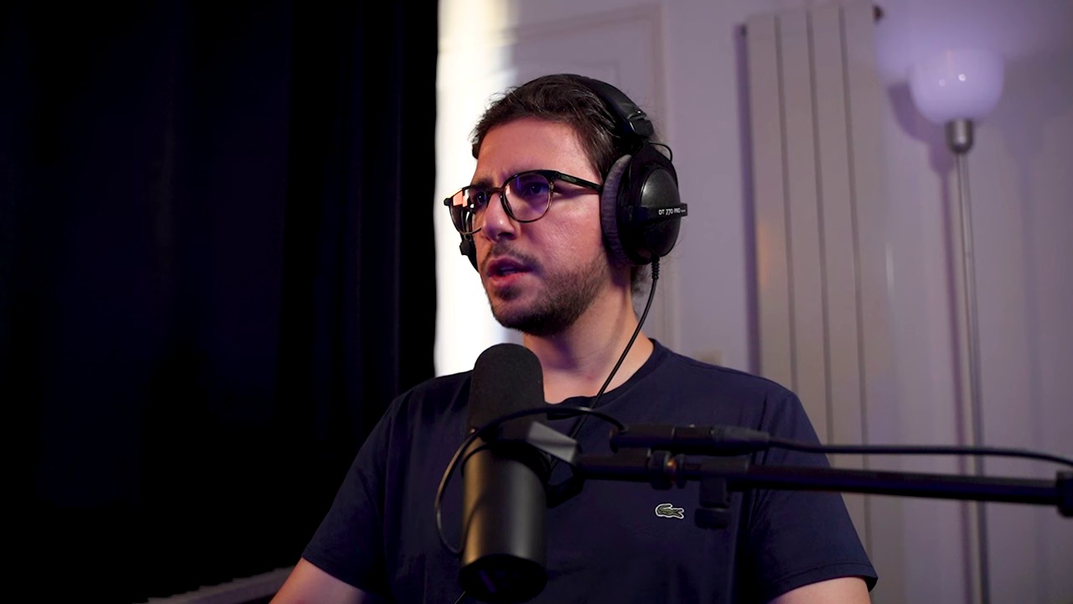
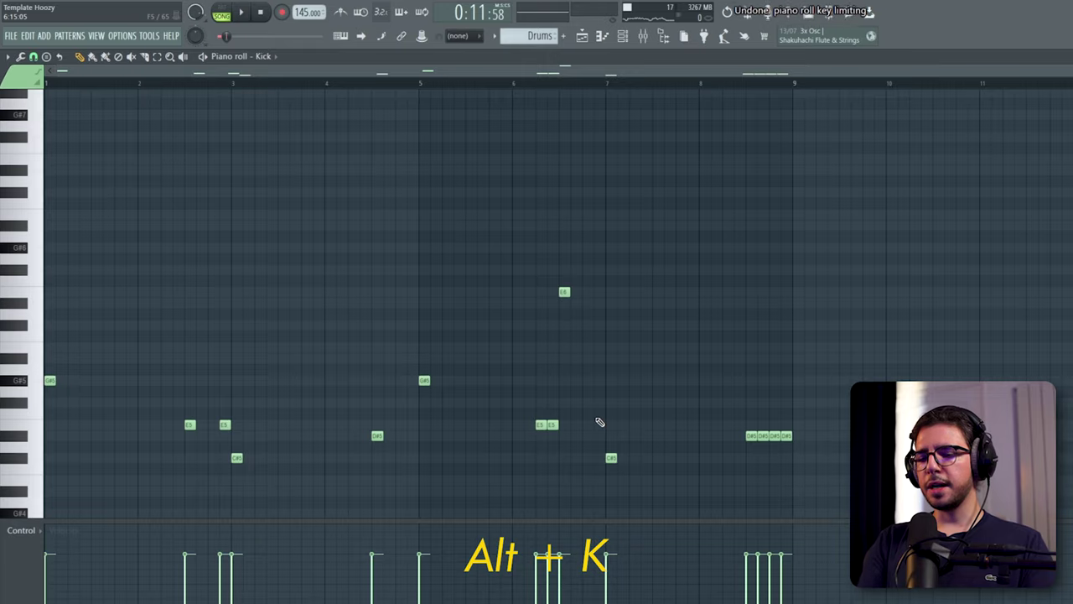
# Step: Limit all kick notes to C5 and delete the one mid bar 2, the last two of the bar 6 group and two in bar 8
pyautogui.hotkey('alt', 'k')
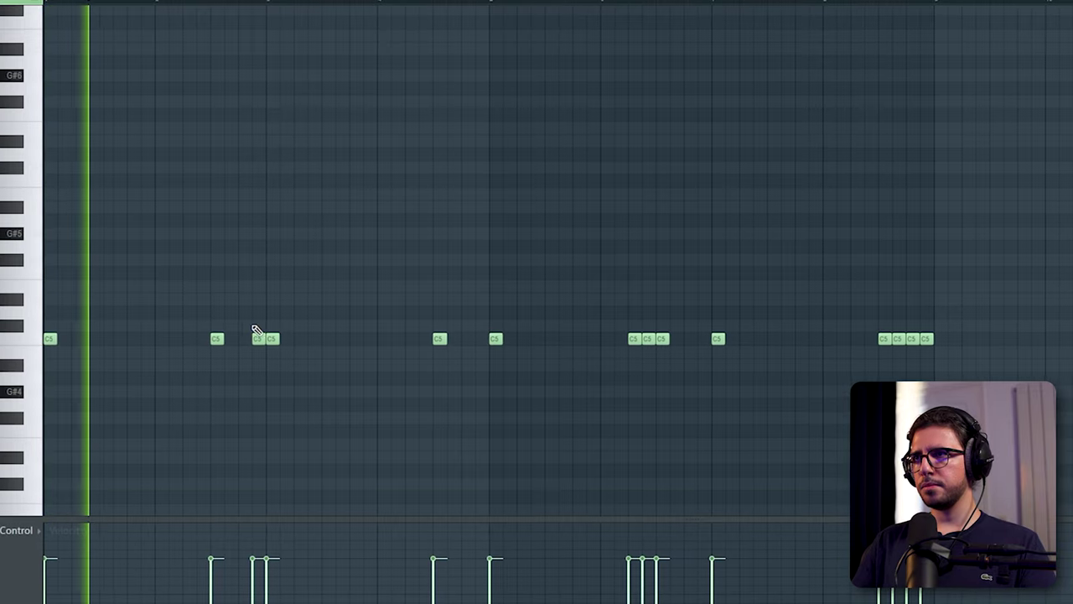
pyautogui.rightClick(215, 339)
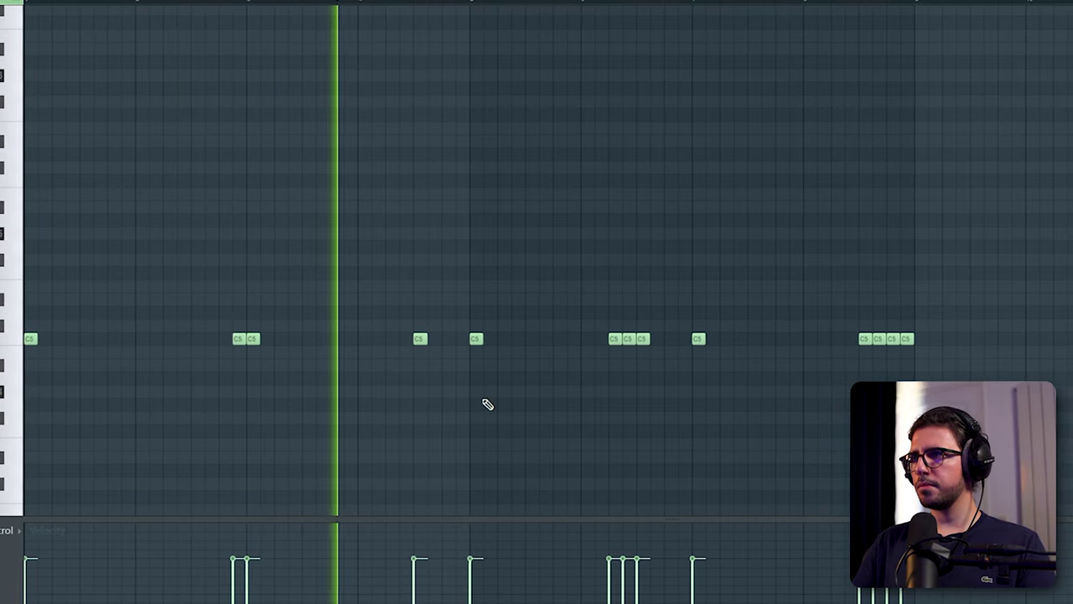
pyautogui.rightClick(627, 339)
pyautogui.rightClick(640, 338)
pyautogui.rightClick(867, 339)
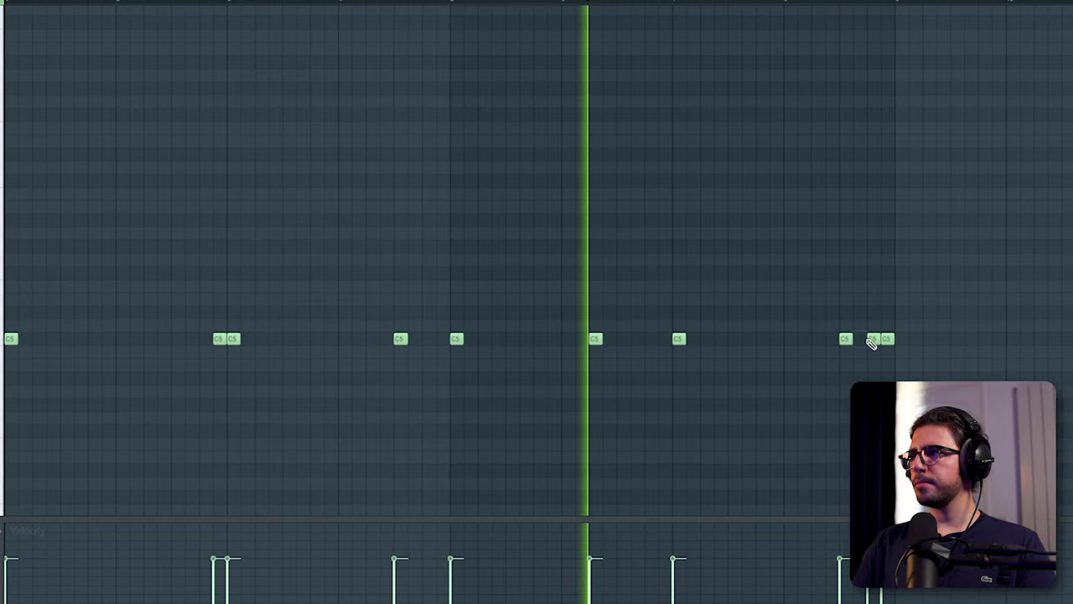
pyautogui.rightClick(895, 338)
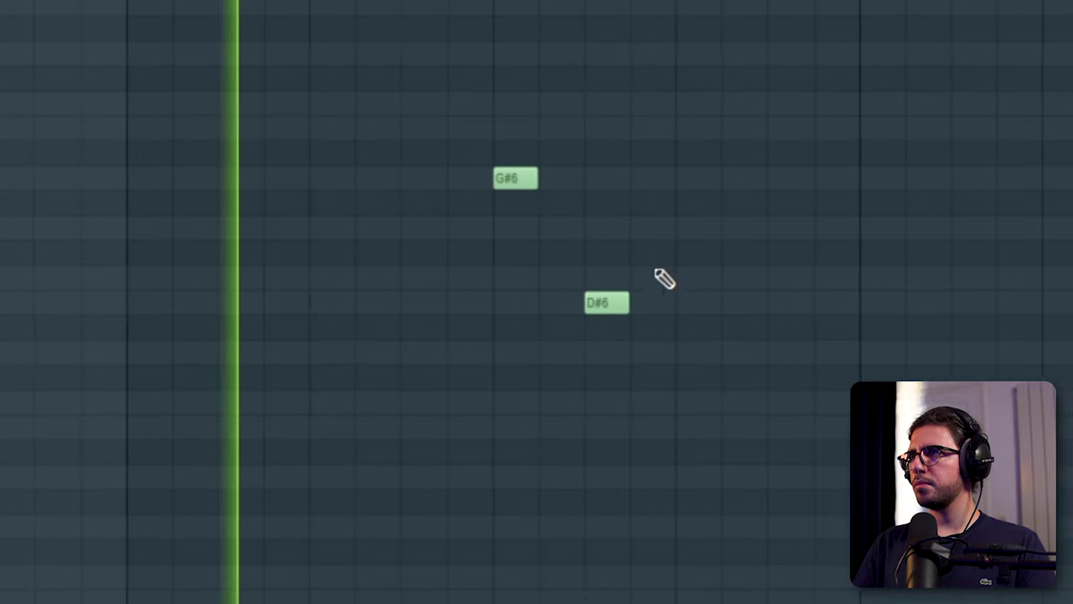
# Step: Continue the descending melody in bar 5 with B5 and G#5 notes, and lengthen the G#5 into the start of bar 6
pyautogui.click(644, 408)
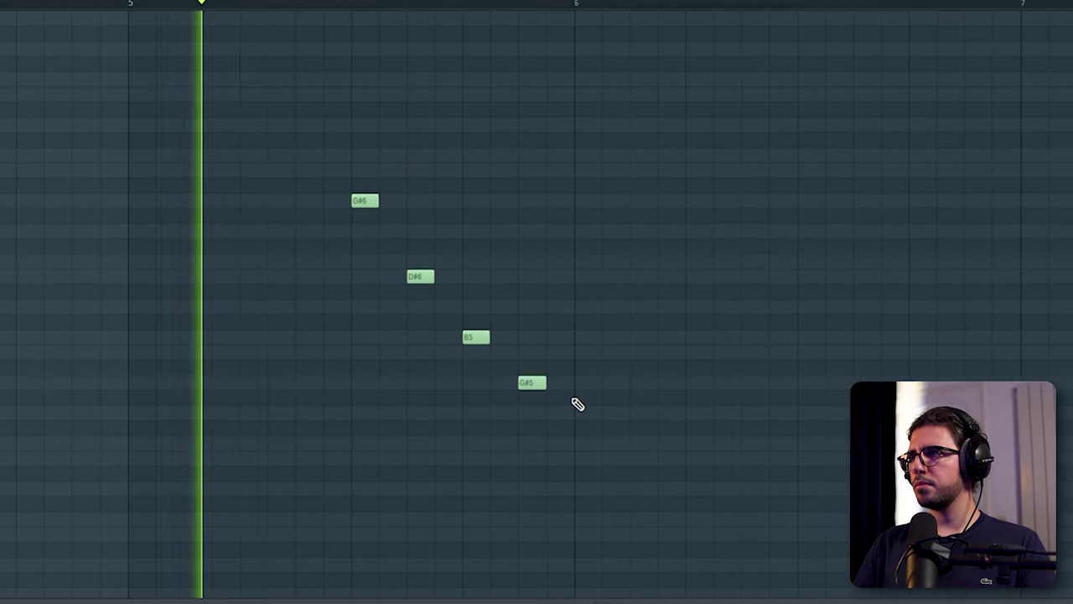
pyautogui.scroll(-2, 570, 399)
pyautogui.moveTo(536, 383); pyautogui.dragTo(579, 385)
pyautogui.scroll(-3, 579, 407)
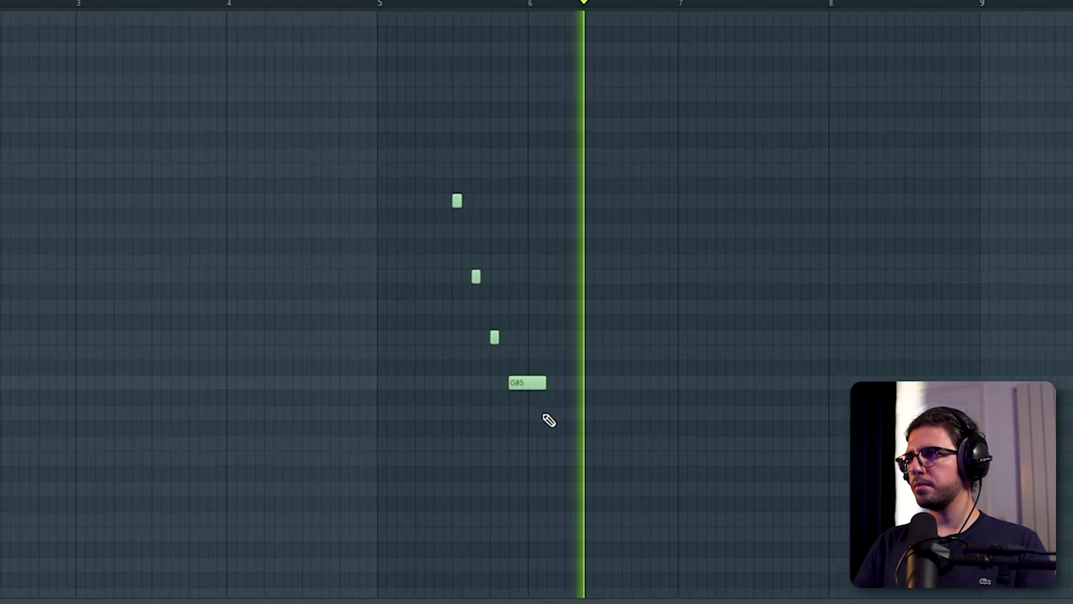